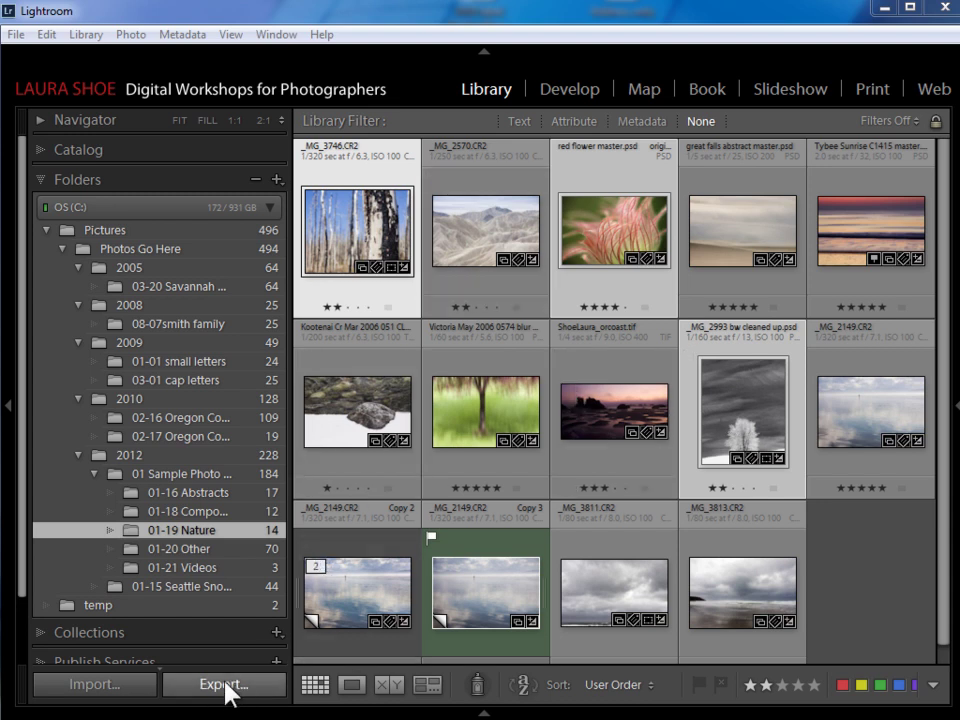
Step: Open the export settings for the three selected photos, apply the My small jpeg preset and keep JPEG as the image format
click(226, 688)
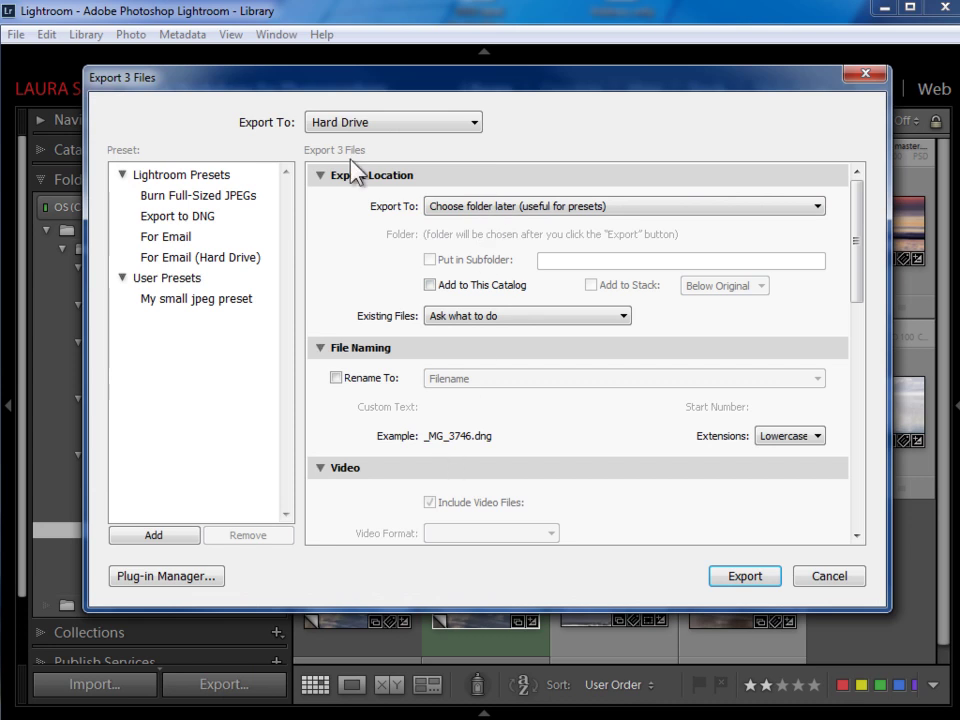
click(206, 299)
drag(862, 256, 870, 382)
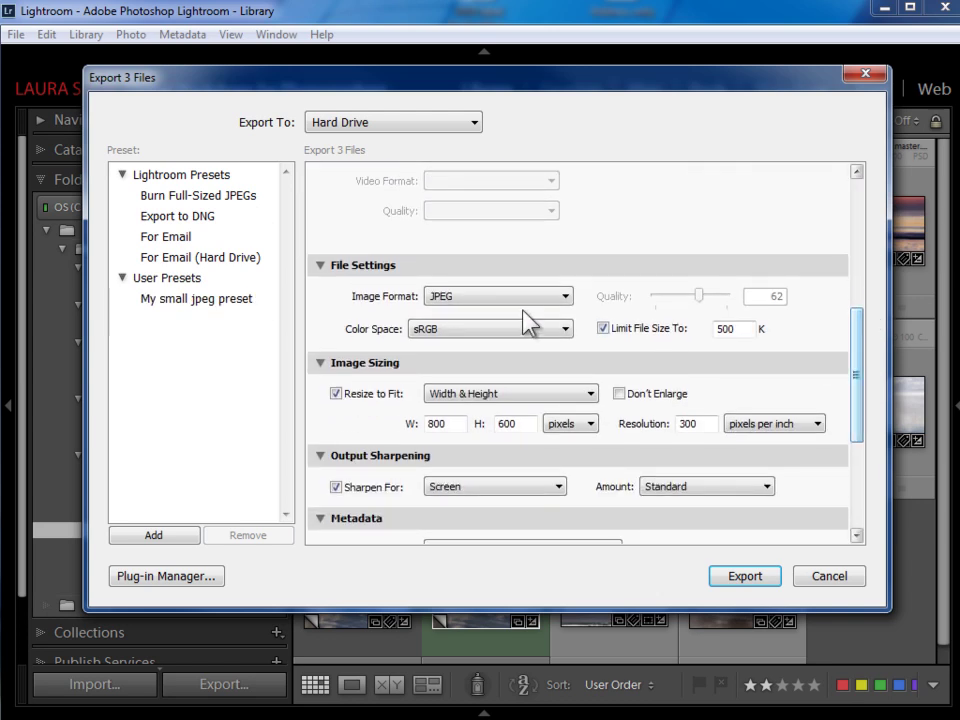
click(488, 300)
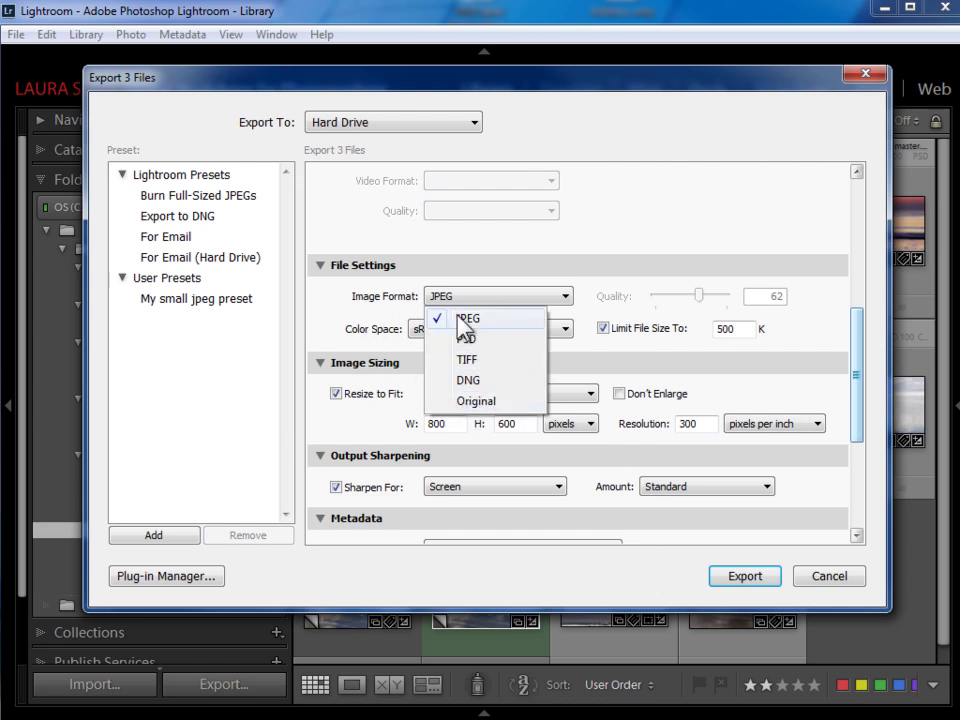
click(299, 260)
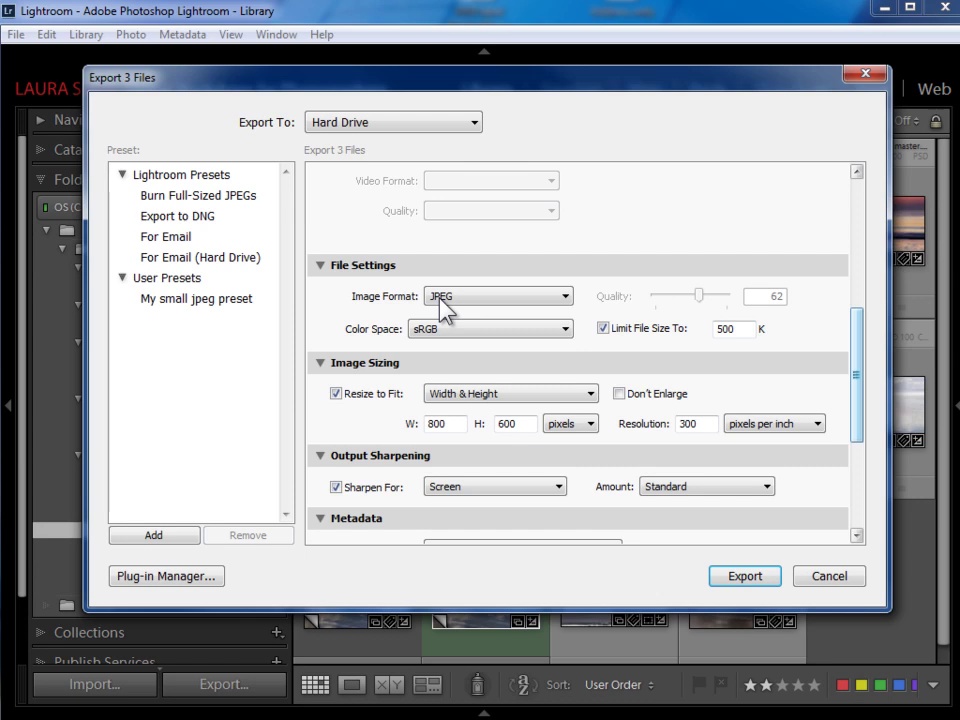
Step: Enable the Simple Copyright Watermark for the export and view the _MG_3746 example photo in Windows Photo Viewer
drag(856, 370, 866, 429)
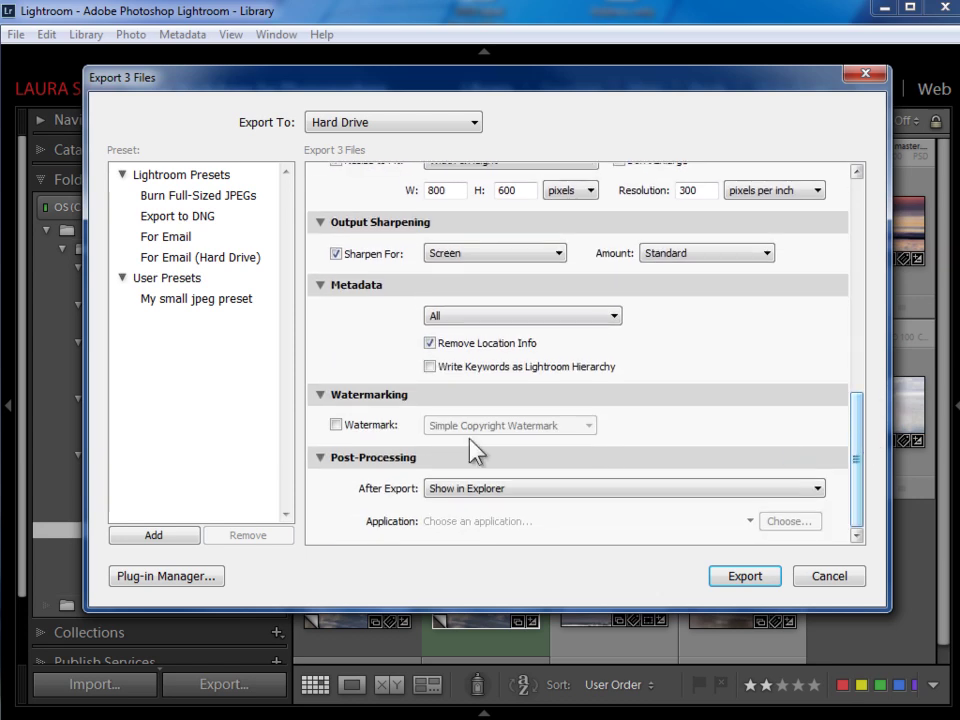
click(336, 425)
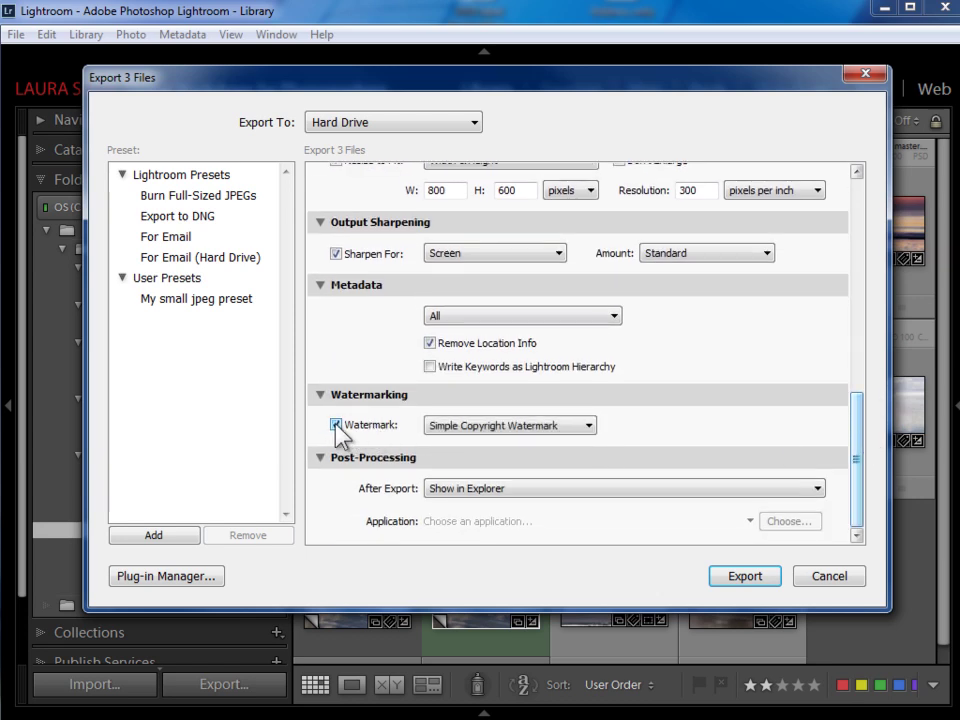
click(577, 426)
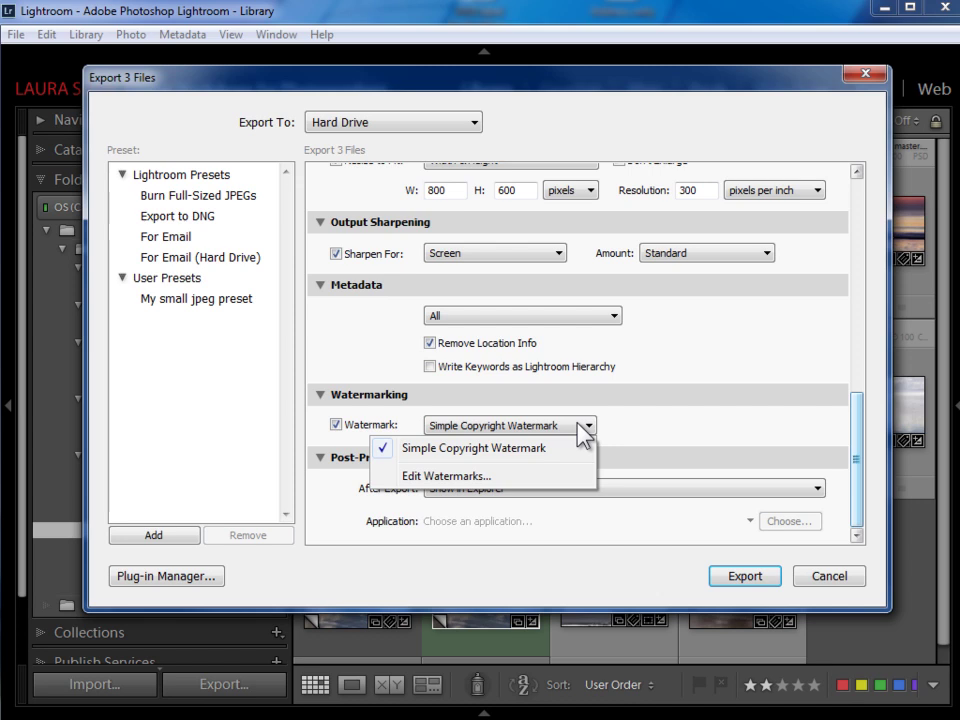
click(495, 457)
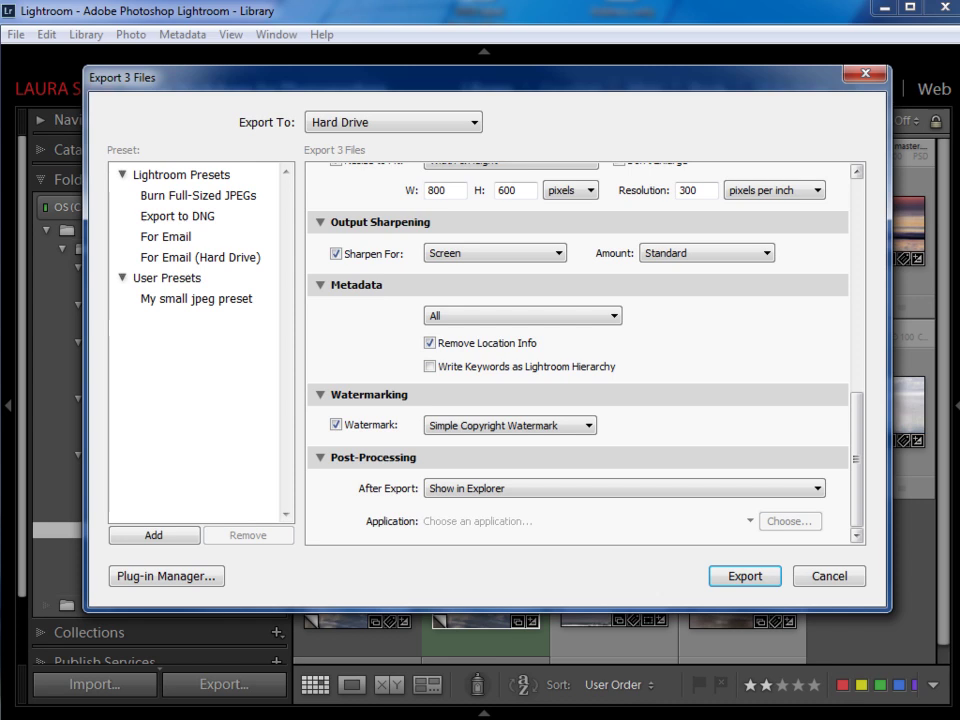
drag(959, 26, 604, 22)
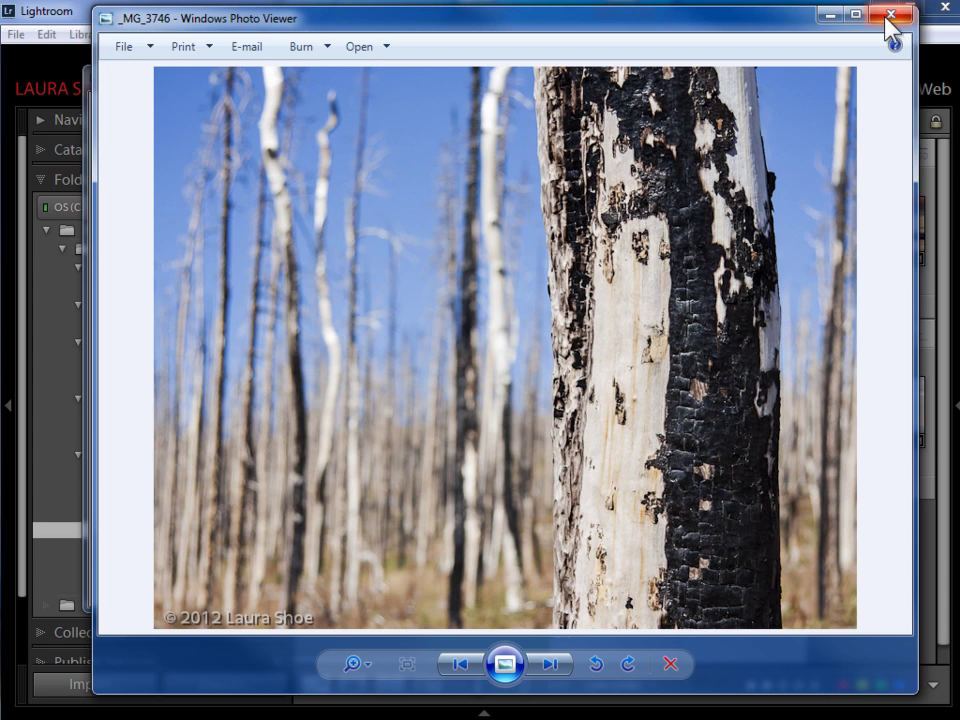
click(829, 15)
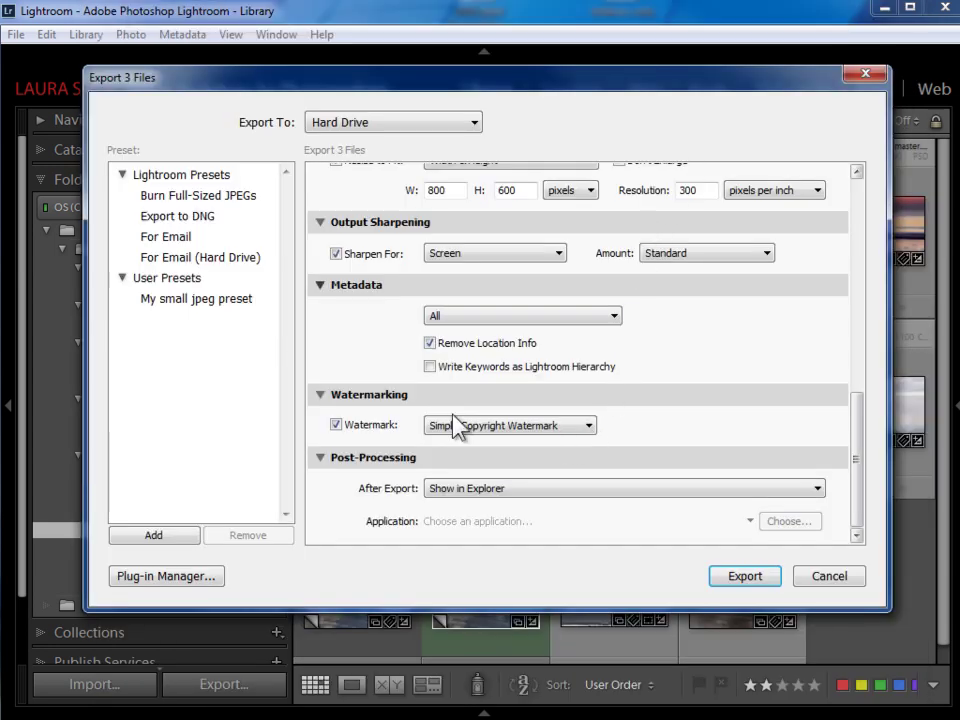
Step: Open the Watermark Editor and complete the copyright text with the photographer's last name
click(550, 428)
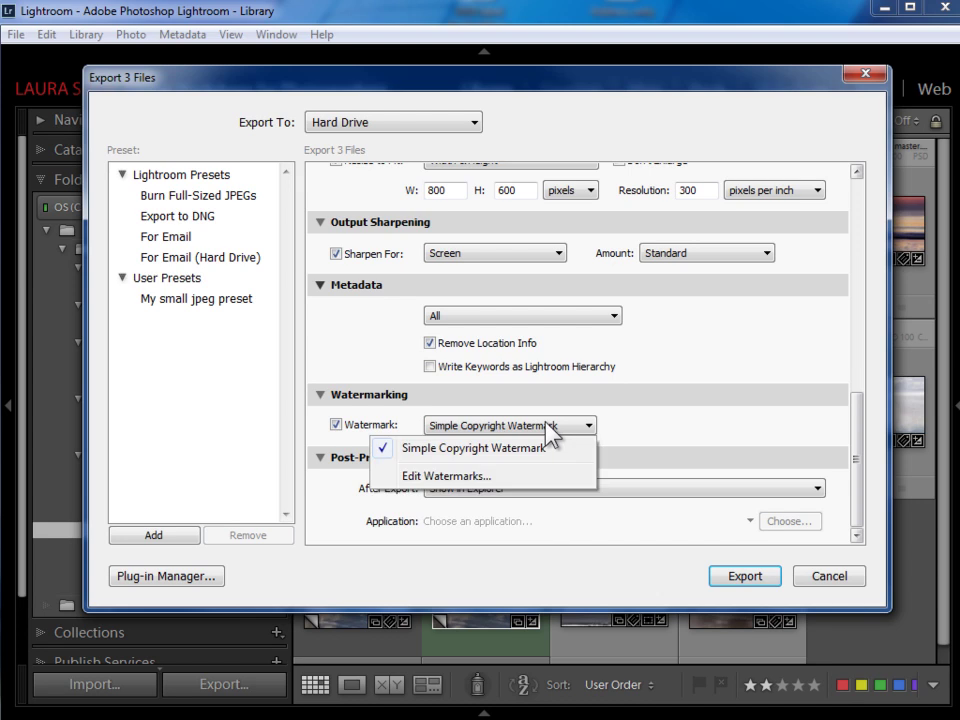
click(447, 477)
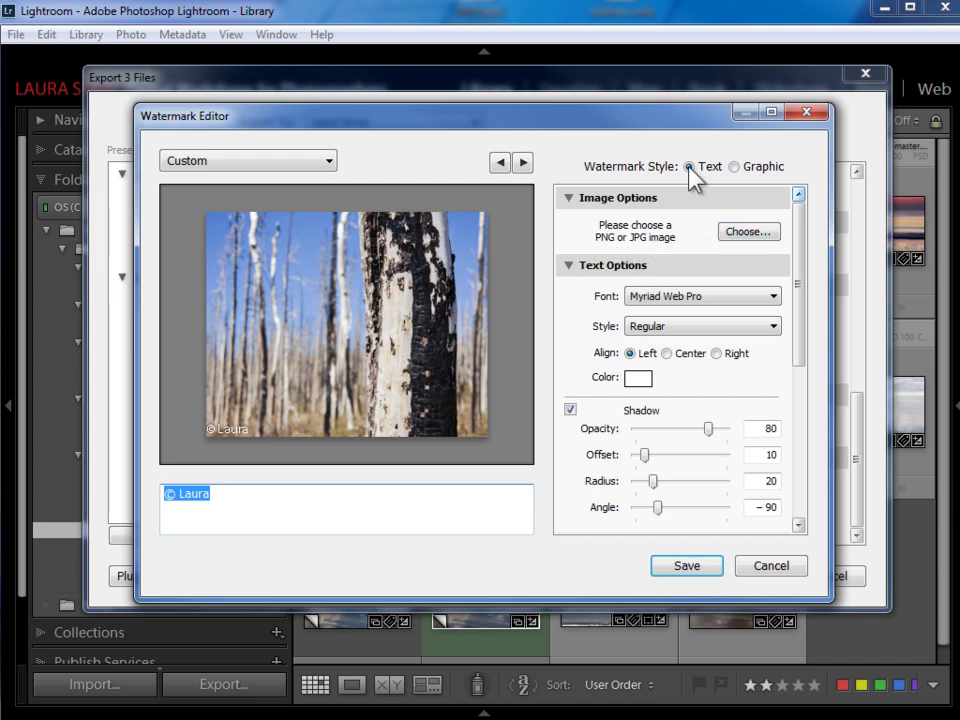
click(306, 490)
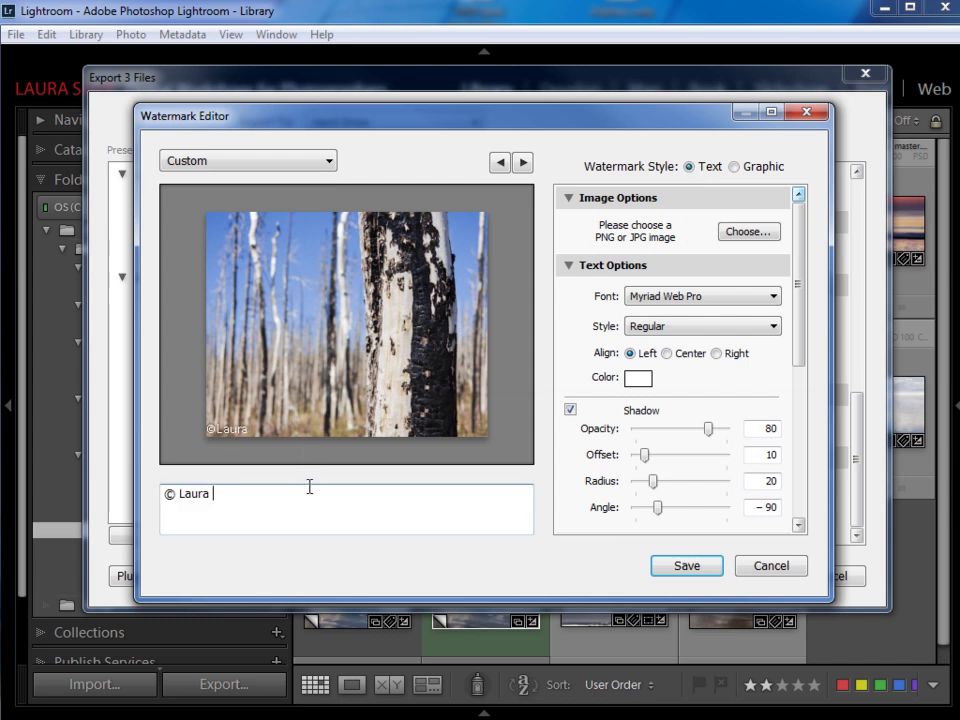
text(Shoe)
Step: Try a second line with the photographer's website address in the watermark text, and remove it
key(Return)
text(www.laurashoe)
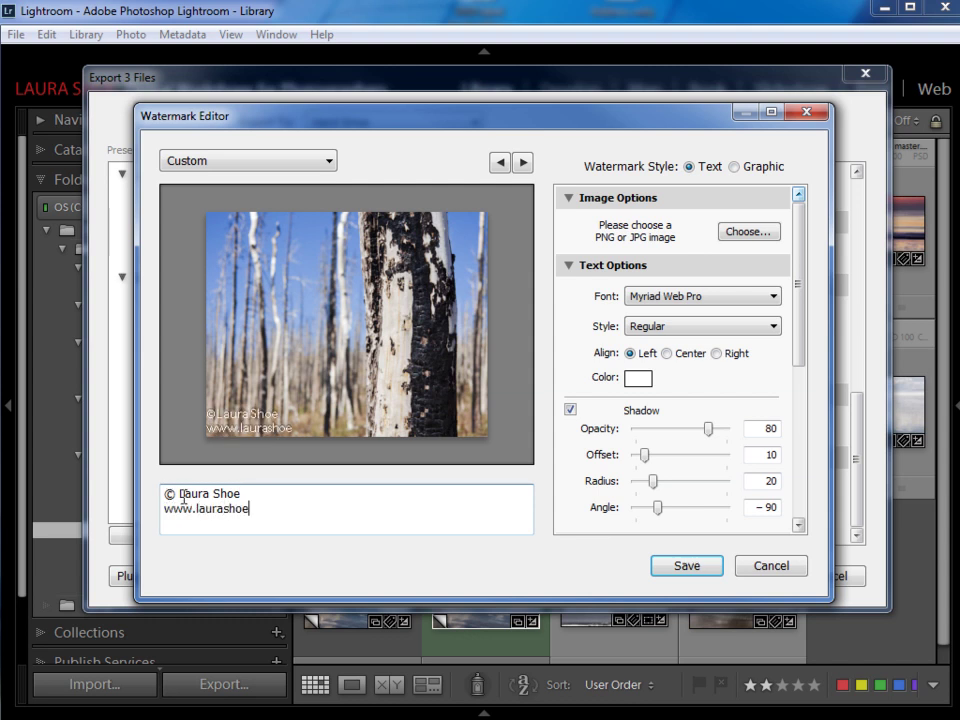
drag(255, 508, 153, 511)
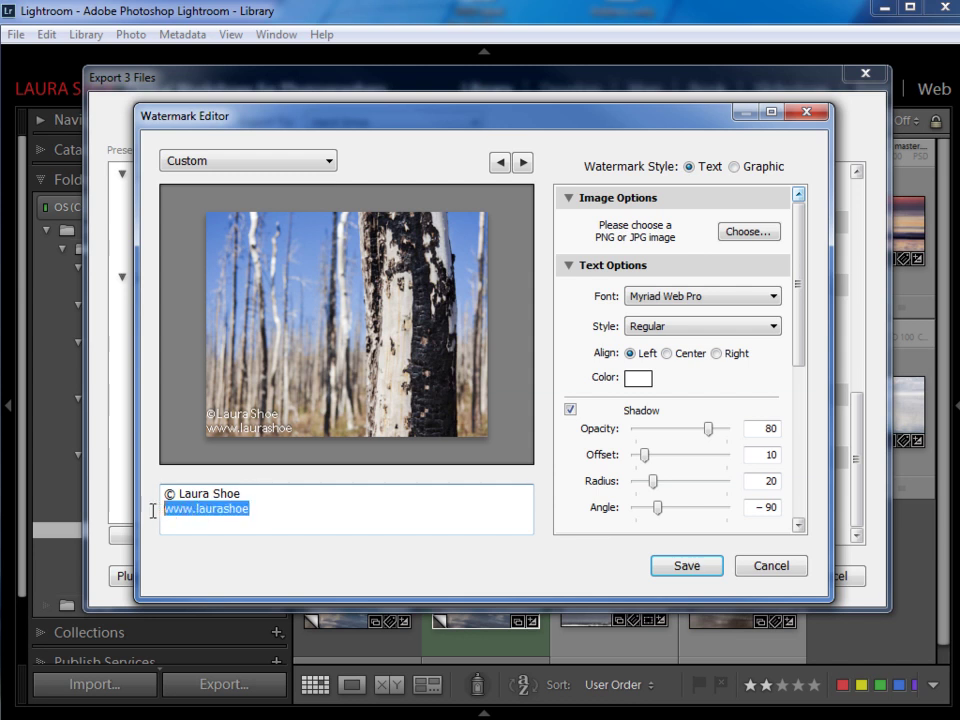
key(BackSpace)
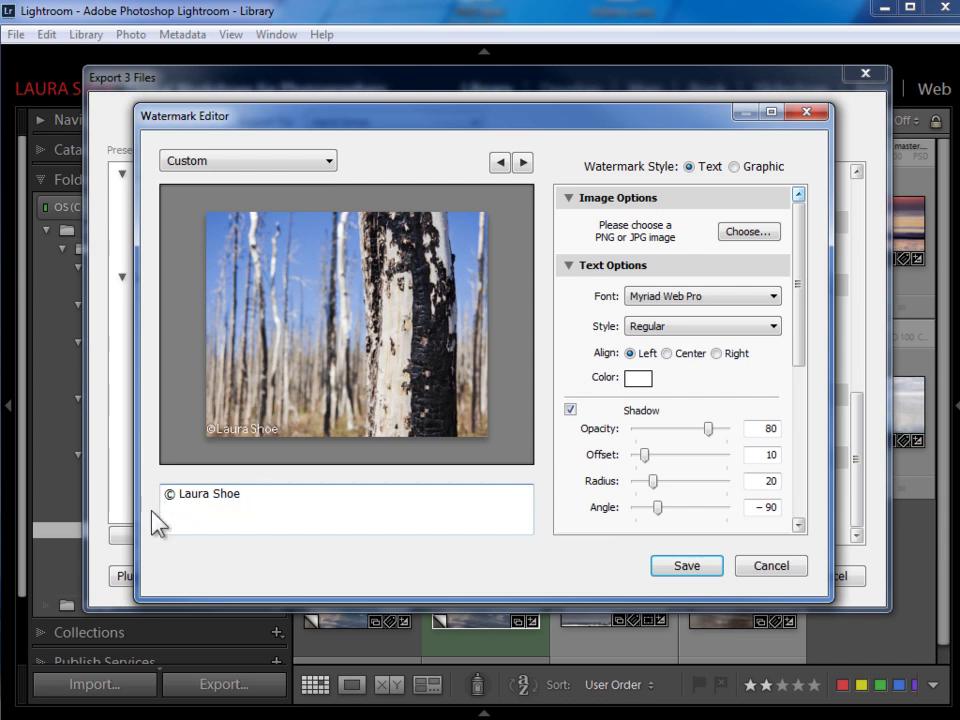
Step: Try the Fit and Fill sizes for the watermark, and return it to Proportional with a size of 33
mouse_move(270, 428)
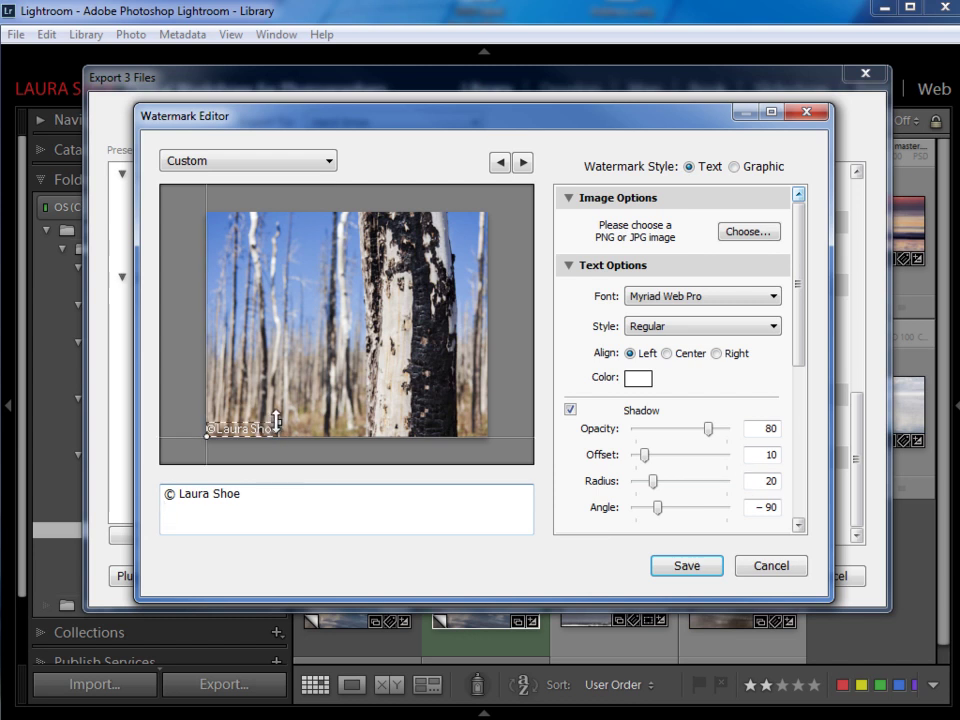
drag(795, 354, 803, 454)
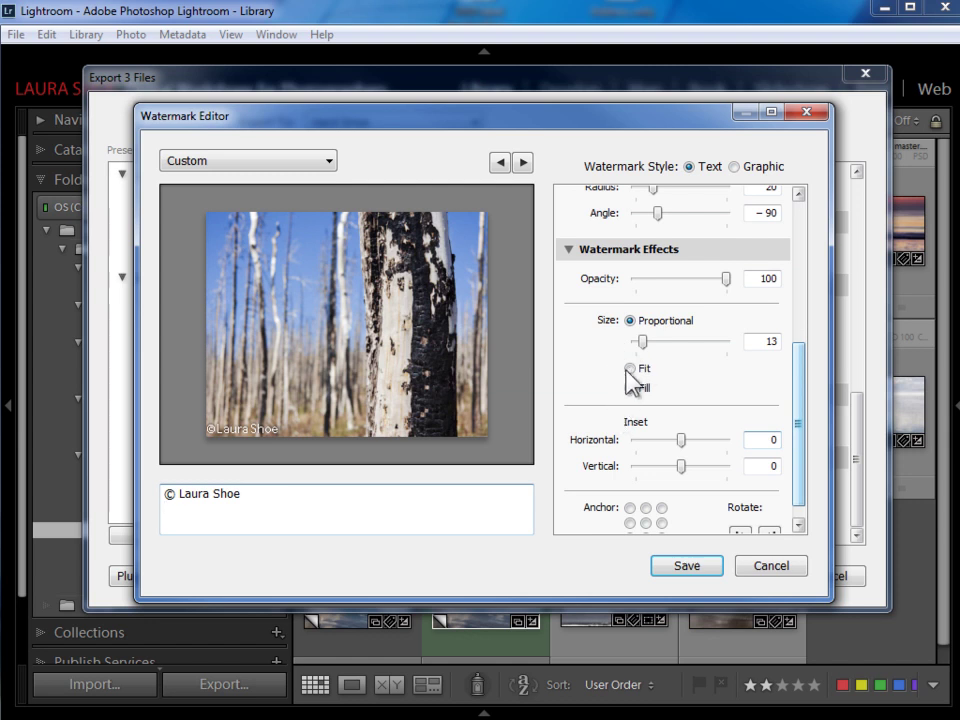
mouse_move(657, 341)
mouse_down()
mouse_move(677, 341)
mouse_move(658, 342)
mouse_up()
click(630, 369)
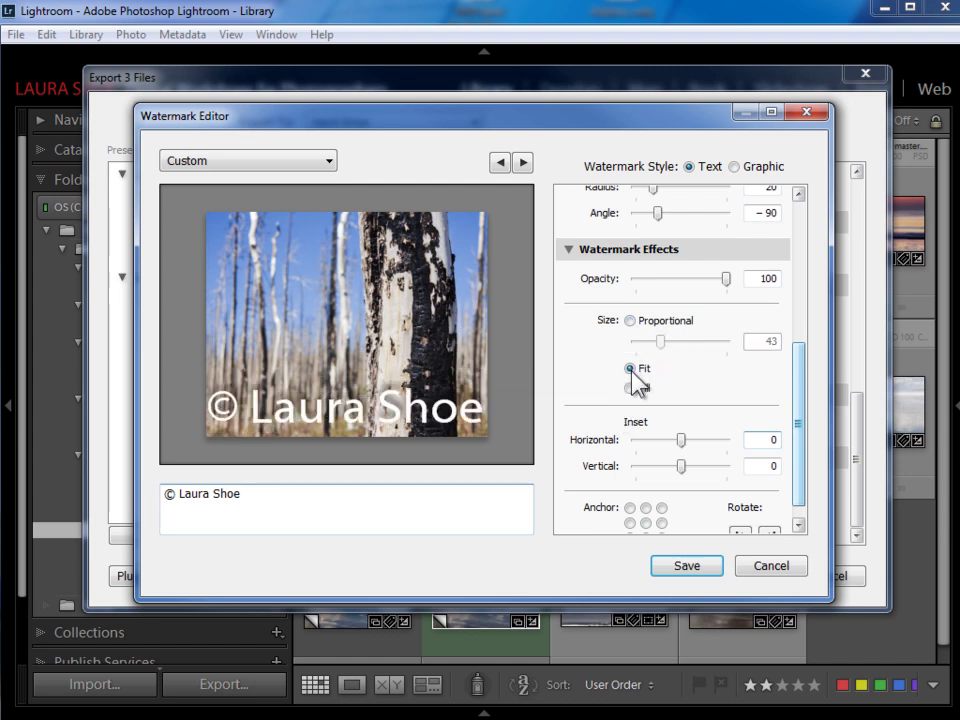
click(631, 388)
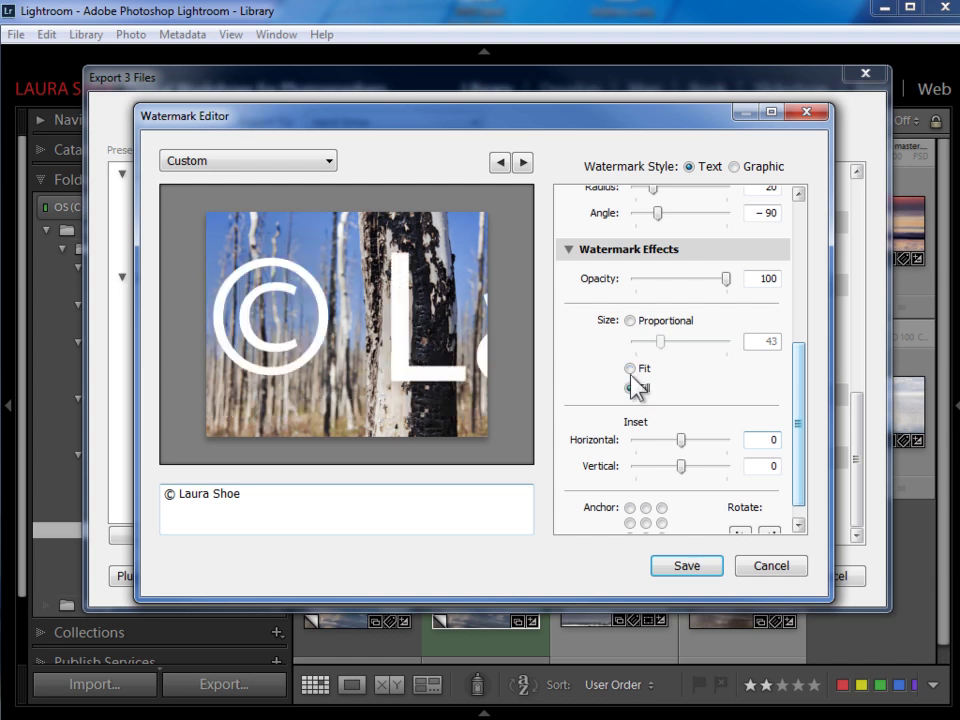
click(634, 323)
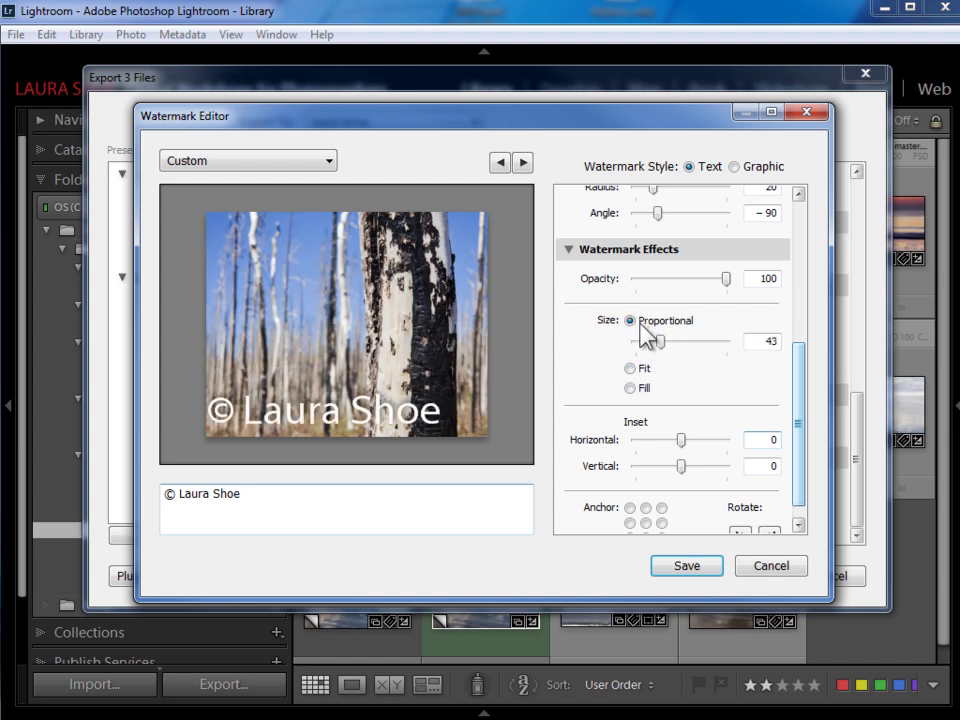
drag(660, 342, 654, 342)
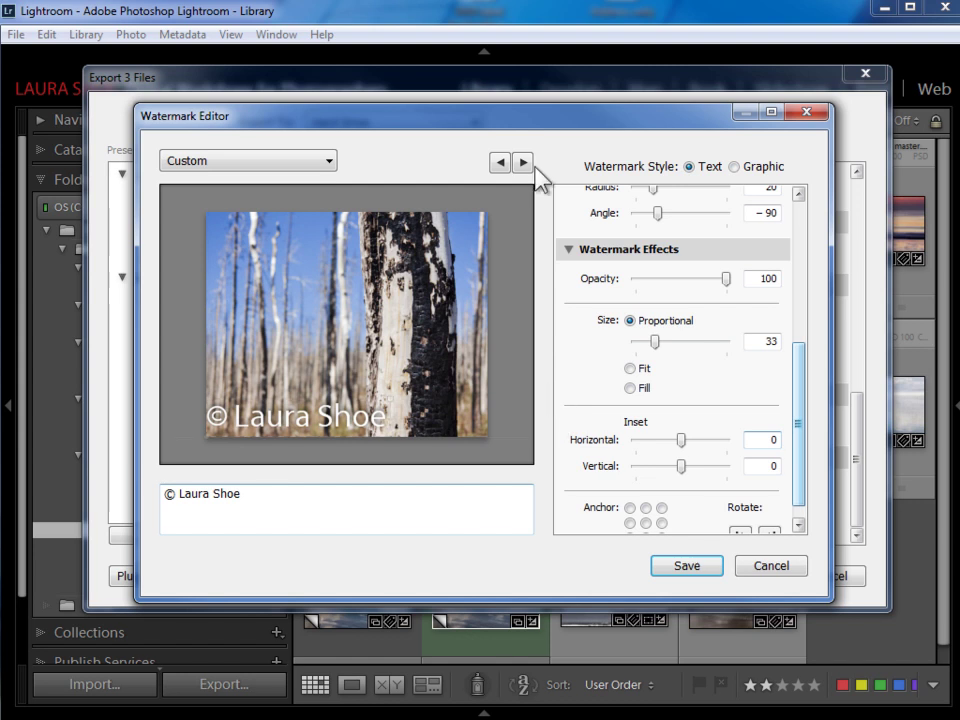
Step: Preview the enlarged watermark on the other two selected photos
click(522, 162)
click(522, 162)
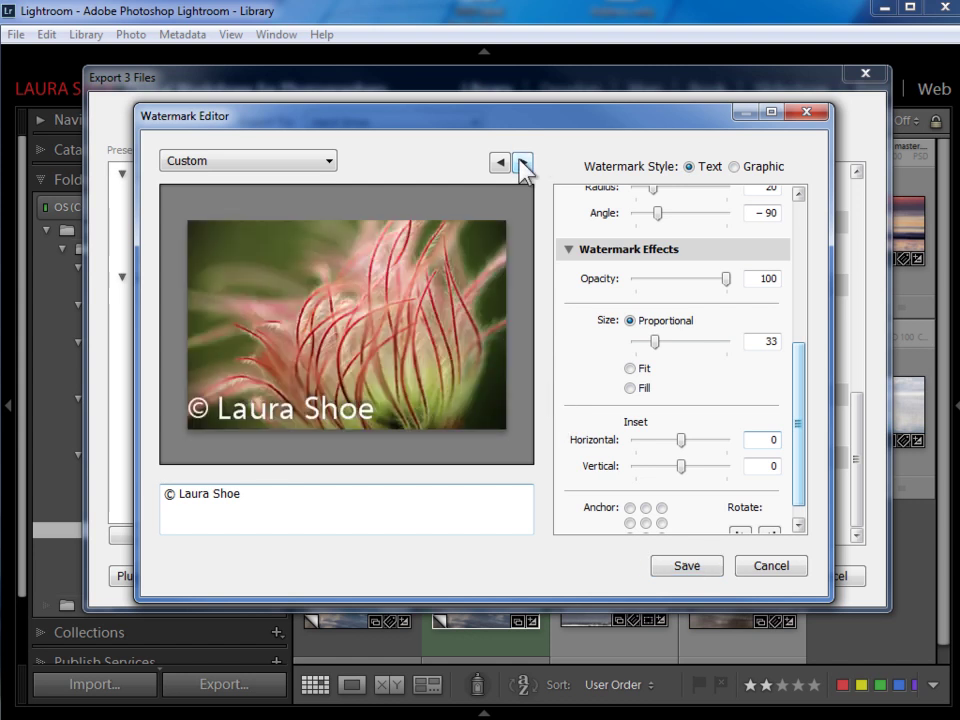
click(522, 162)
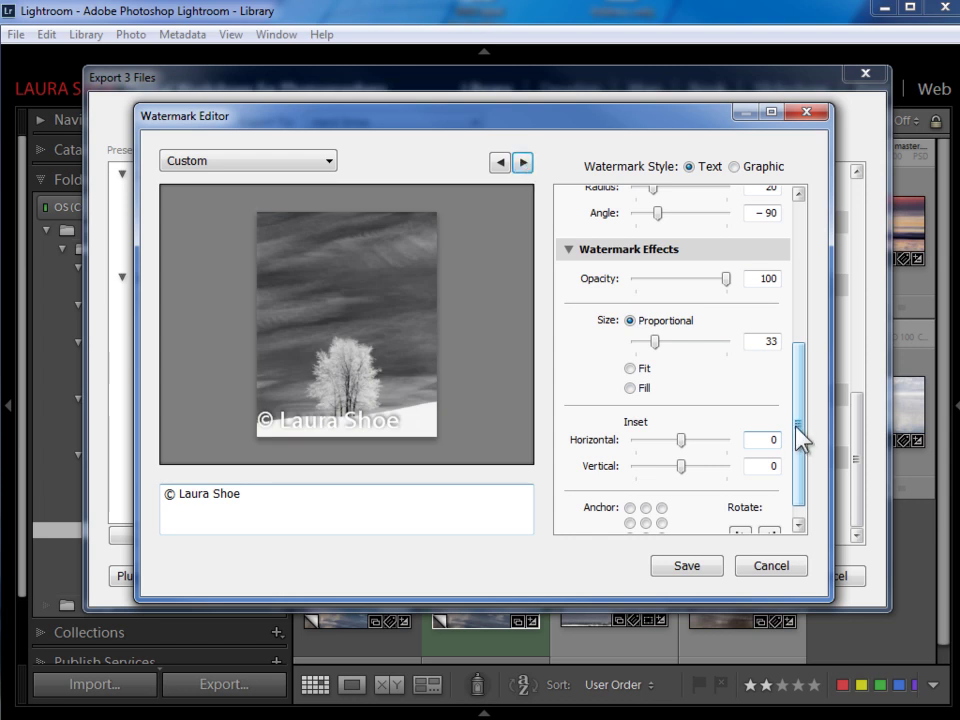
Step: Try anchoring the watermark at the image's center and at its upper-right corner
drag(796, 426, 800, 466)
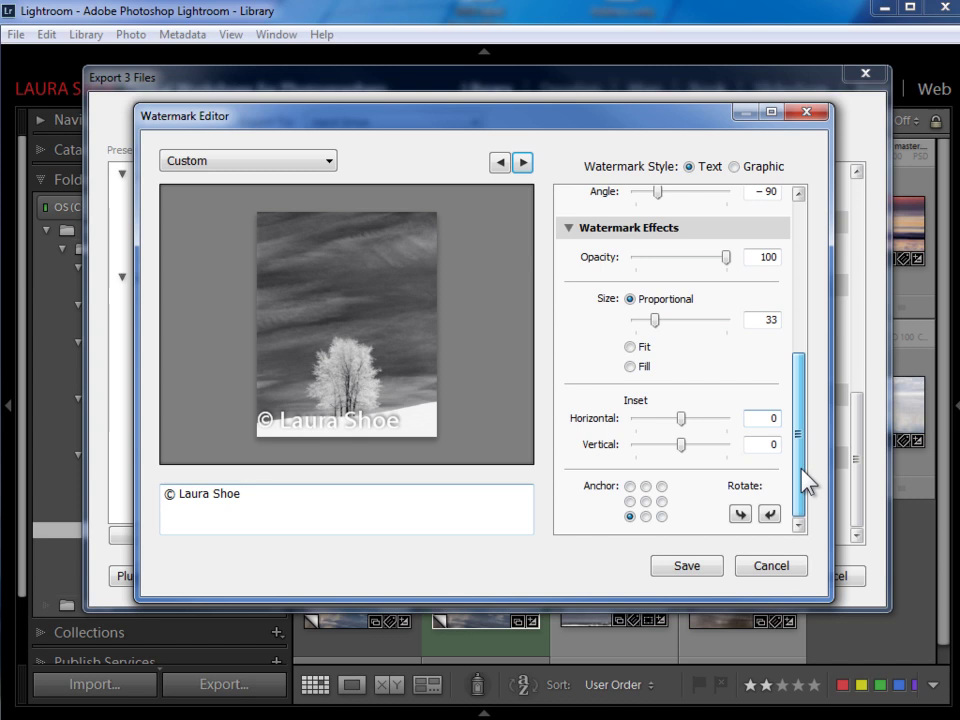
mouse_move(646, 488)
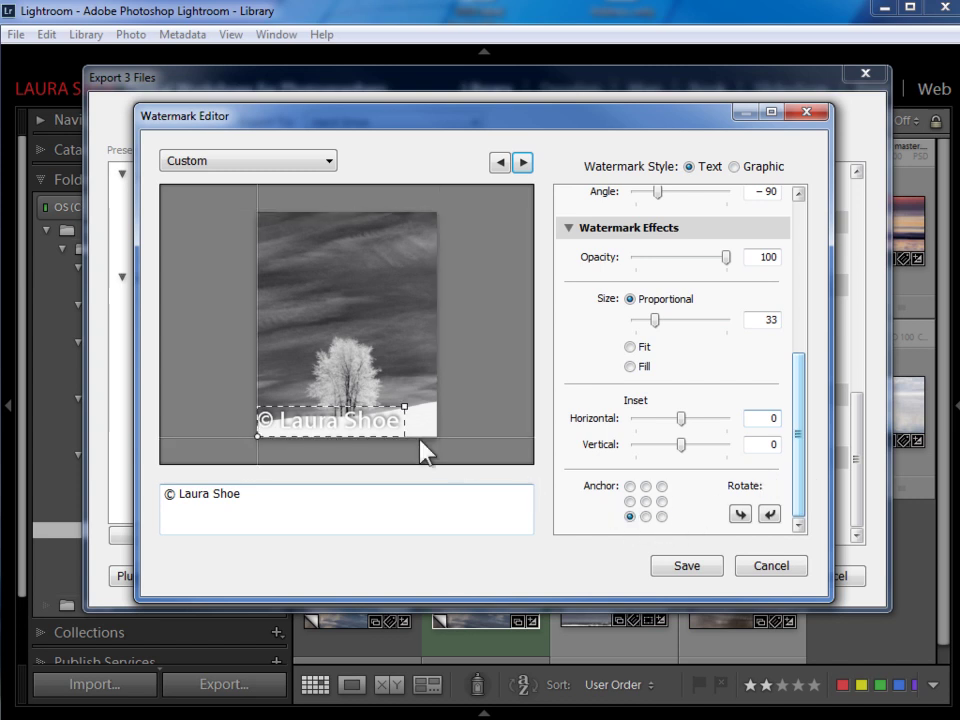
click(646, 502)
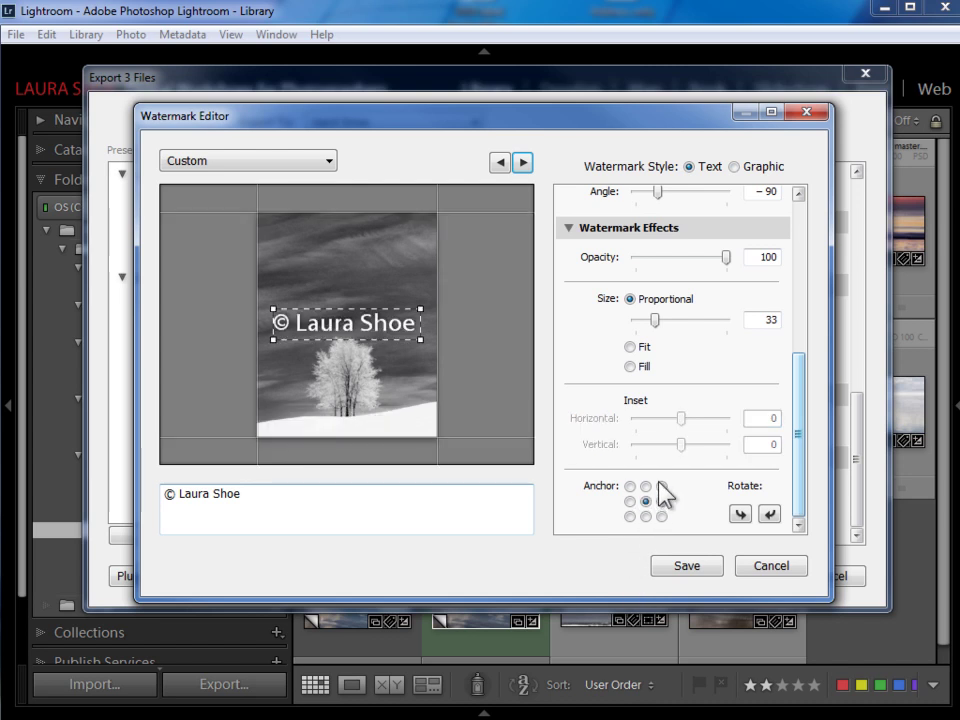
click(662, 486)
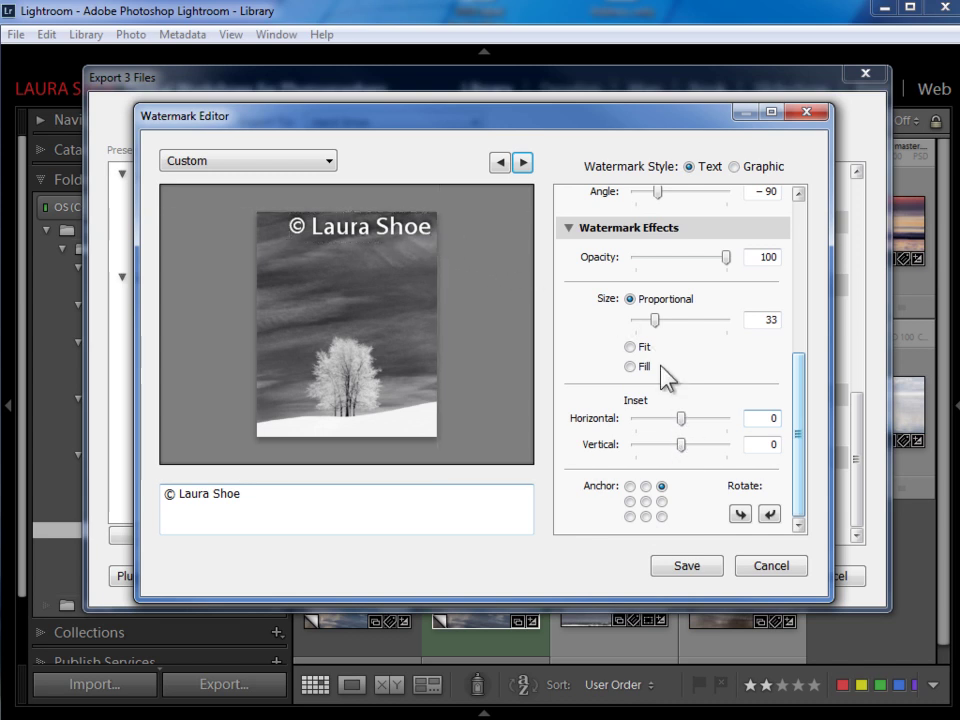
Step: Set the watermark's horizontal inset to 1 and vertical inset to -1, checking the placement on all three photos
mouse_move(679, 418)
mouse_down()
mouse_move(656, 424)
mouse_move(701, 428)
mouse_move(697, 455)
mouse_move(670, 452)
mouse_move(681, 450)
mouse_move(683, 418)
mouse_move(671, 420)
mouse_up()
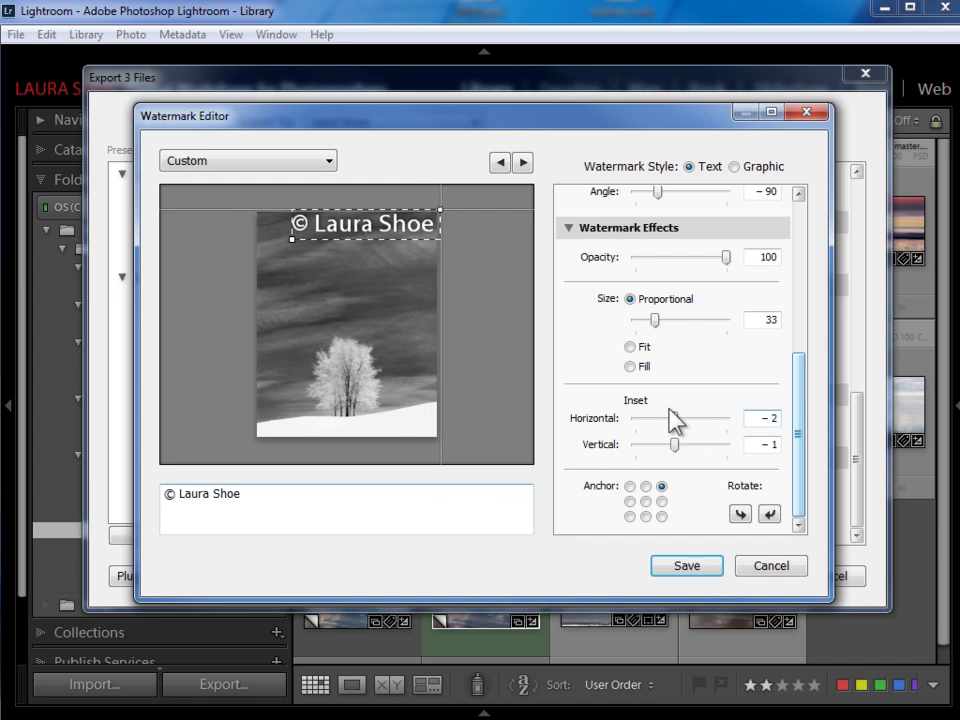
click(499, 164)
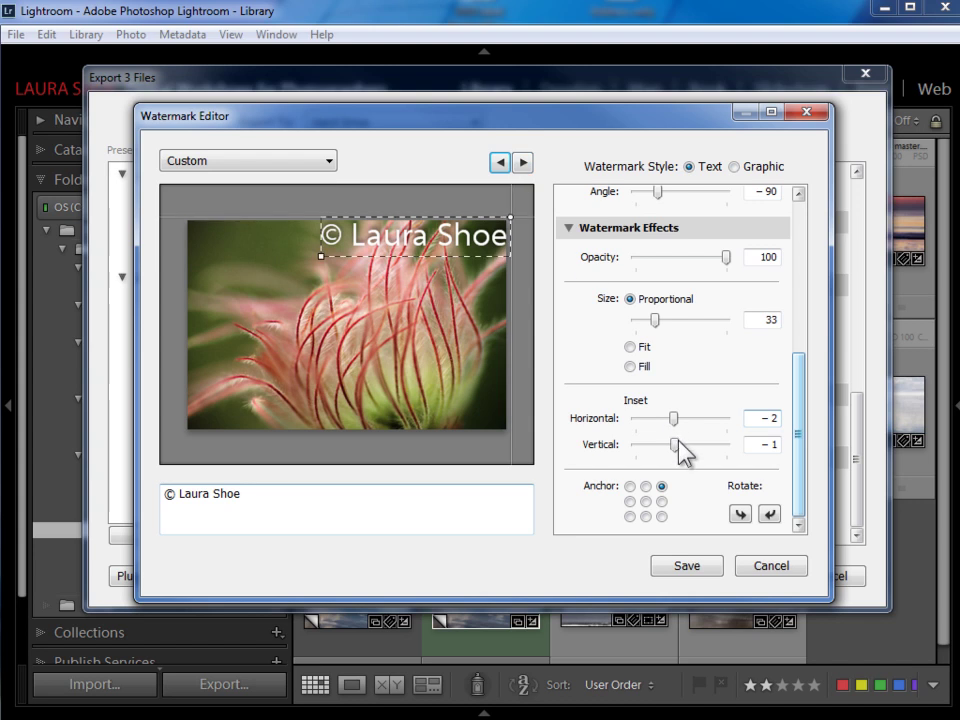
drag(675, 444, 687, 422)
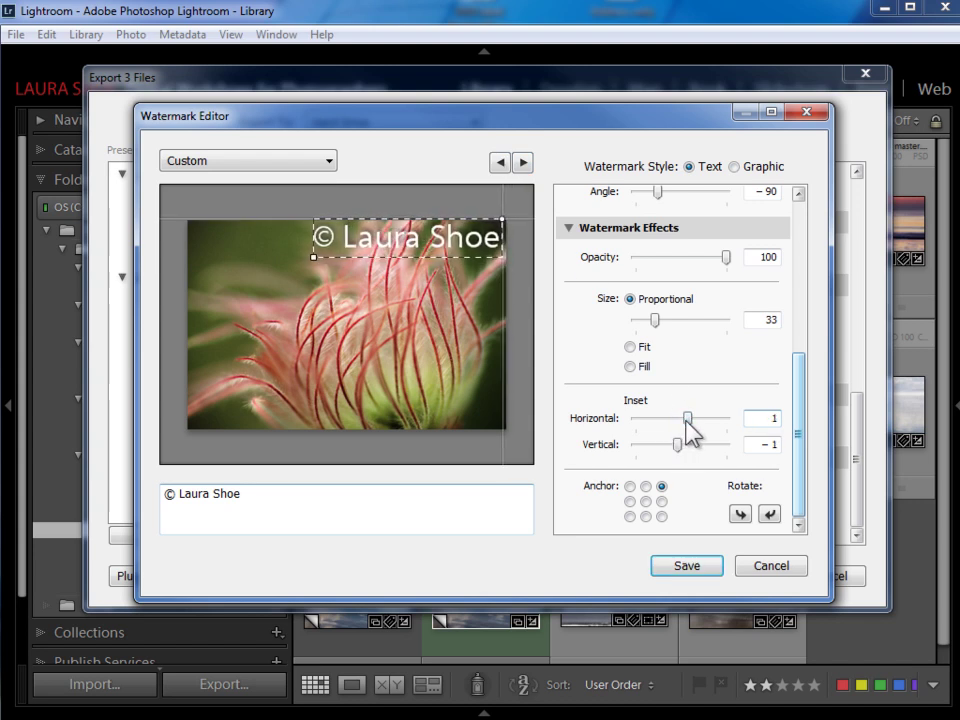
click(498, 163)
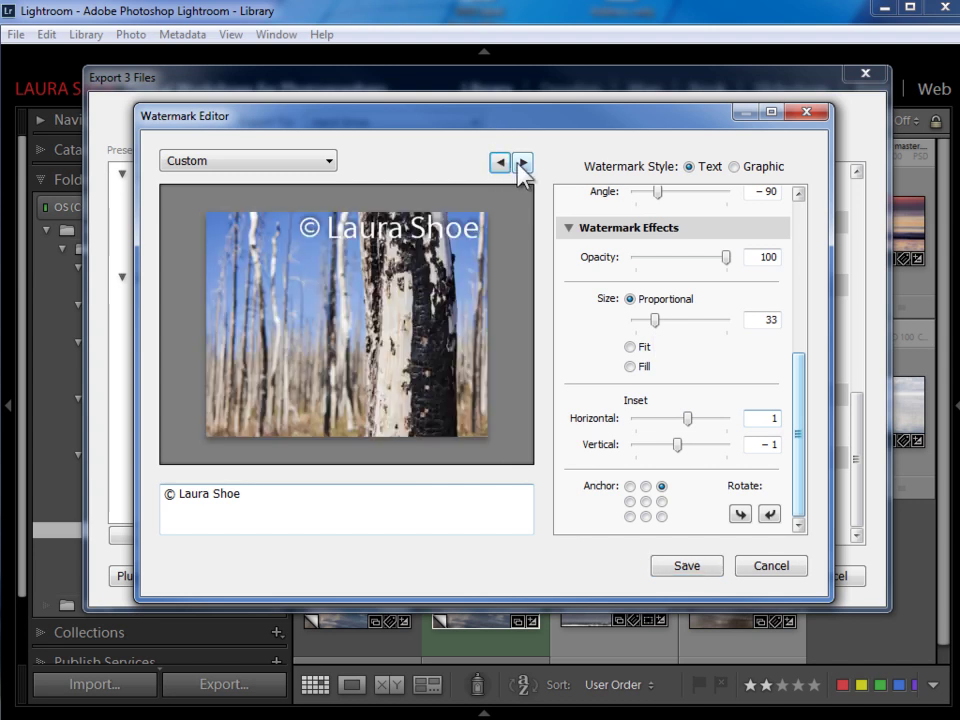
click(522, 163)
click(522, 163)
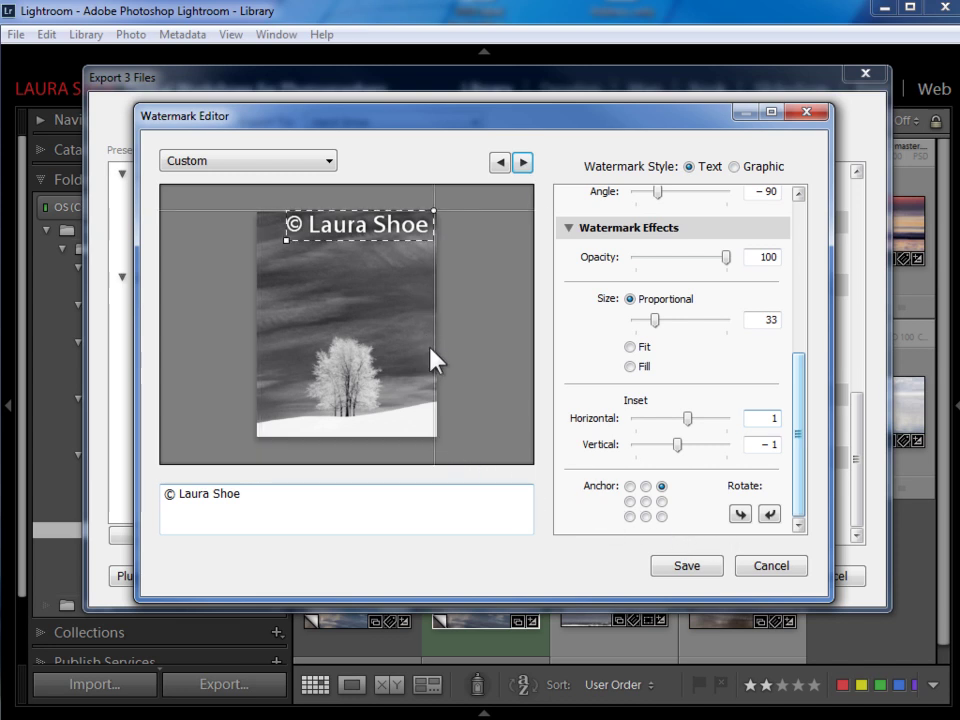
Step: Anchor the watermark at the image's lower-right corner and rotate it clockwise by a quarter turn
click(661, 516)
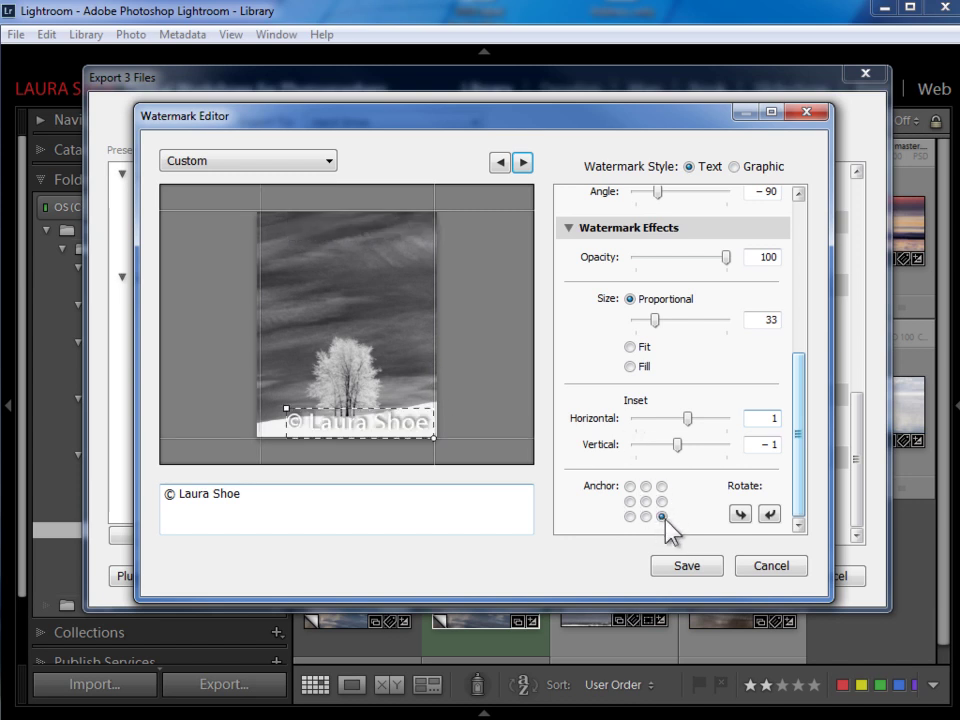
click(769, 514)
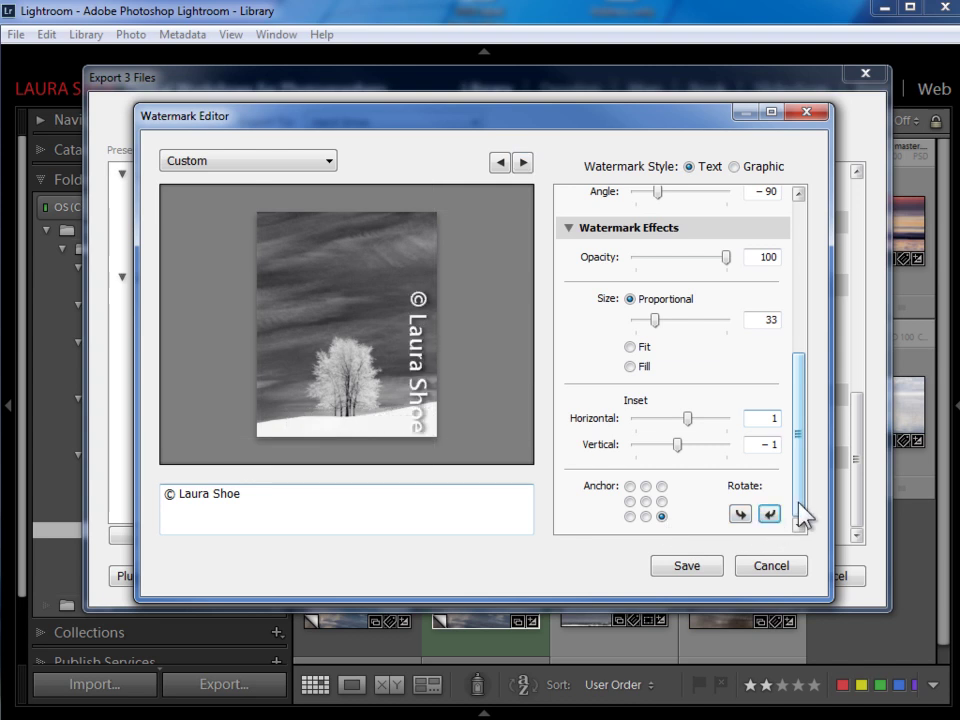
Step: Reduce the watermark's proportional size to 18 and set its vertical inset to 2
drag(655, 320, 644, 320)
mouse_move(671, 434)
mouse_move(679, 448)
mouse_down()
mouse_move(668, 448)
mouse_move(690, 452)
mouse_up()
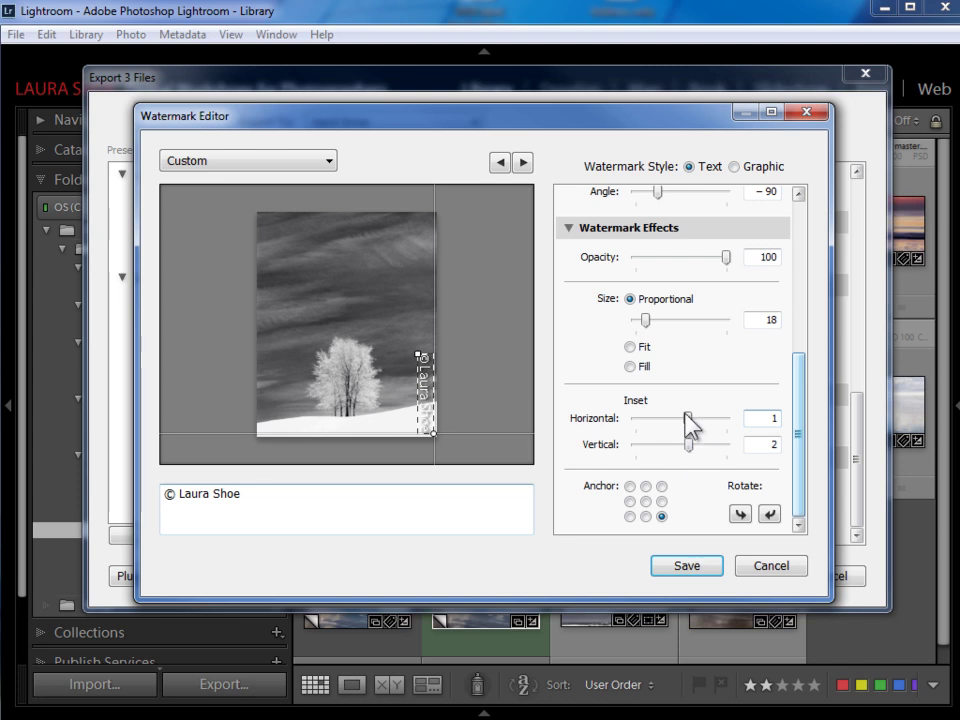
Step: Change the watermark text's font to Bodoni MT Black
drag(797, 463, 805, 307)
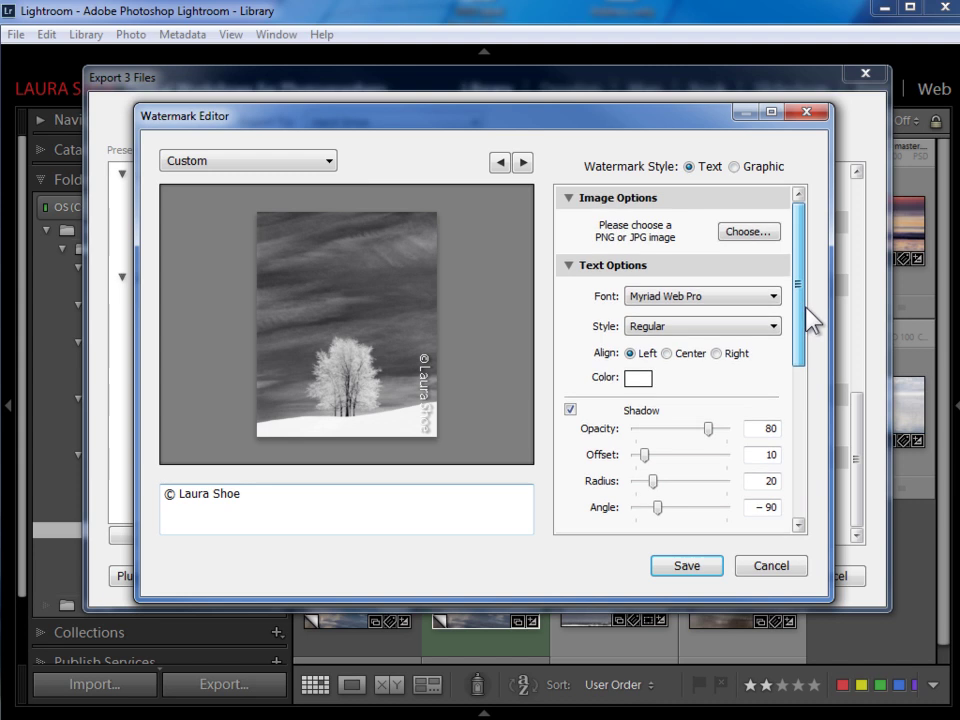
click(664, 302)
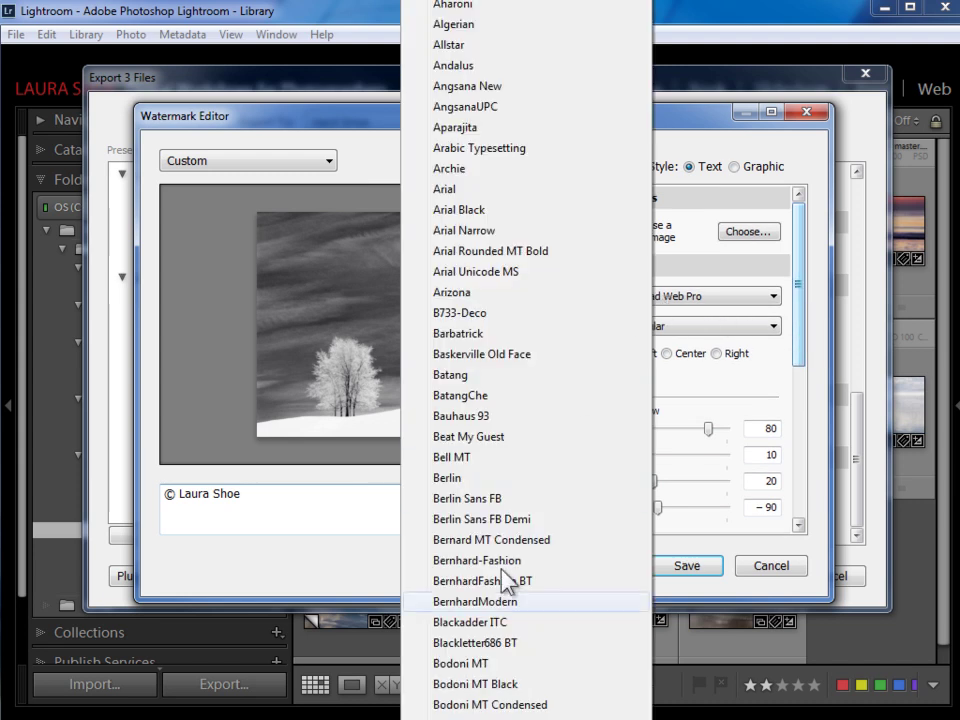
click(521, 686)
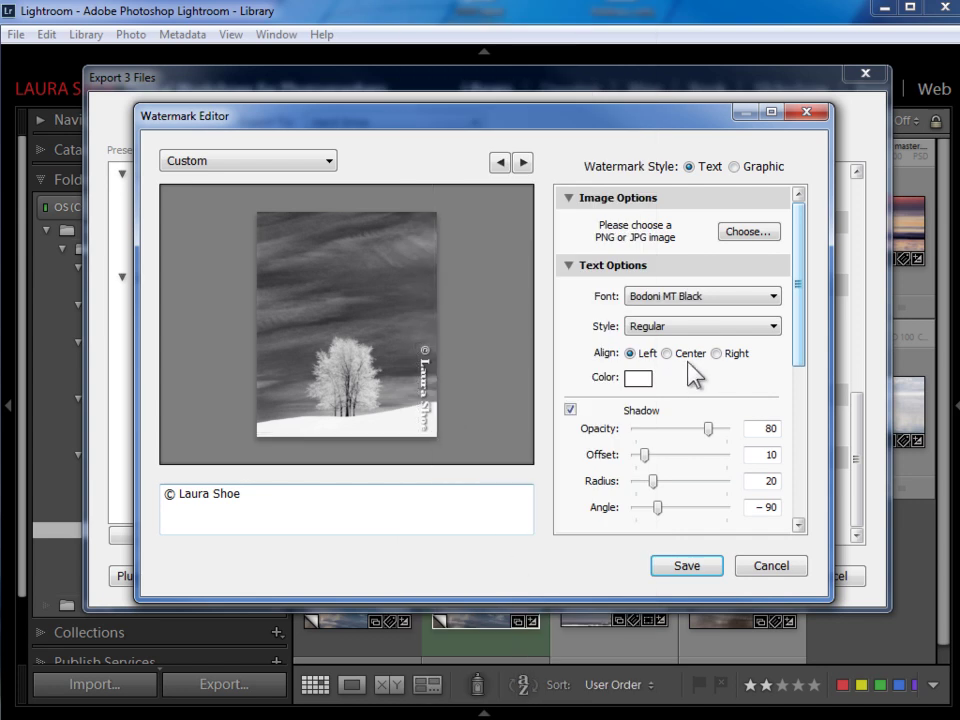
Step: Look at the available font styles, try center and right text alignment, and return the alignment to left
click(663, 326)
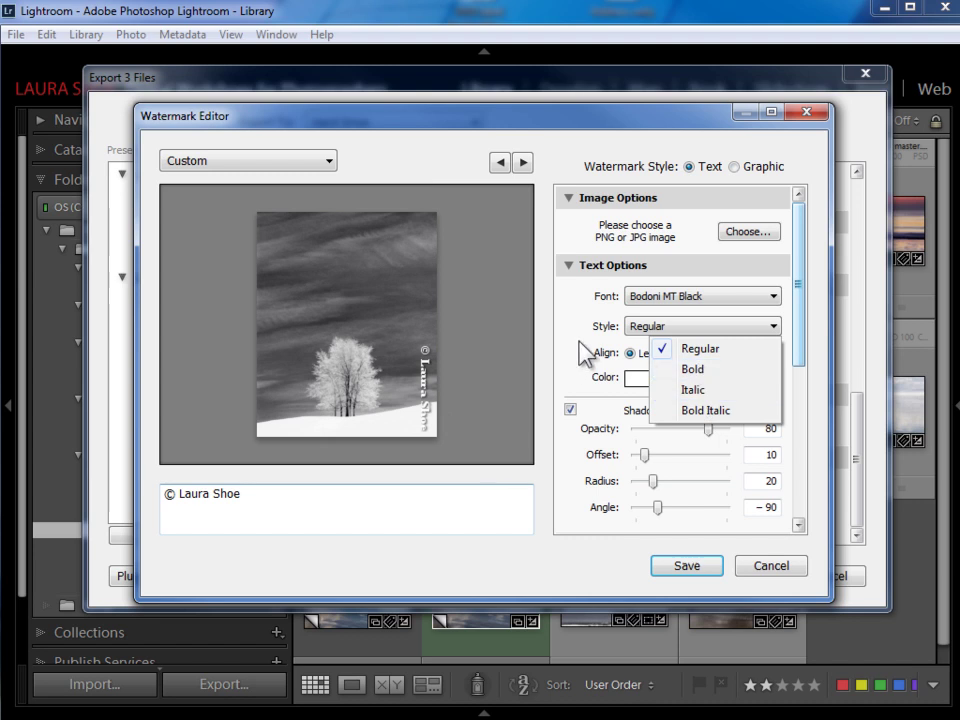
click(668, 354)
click(667, 354)
click(716, 354)
click(667, 354)
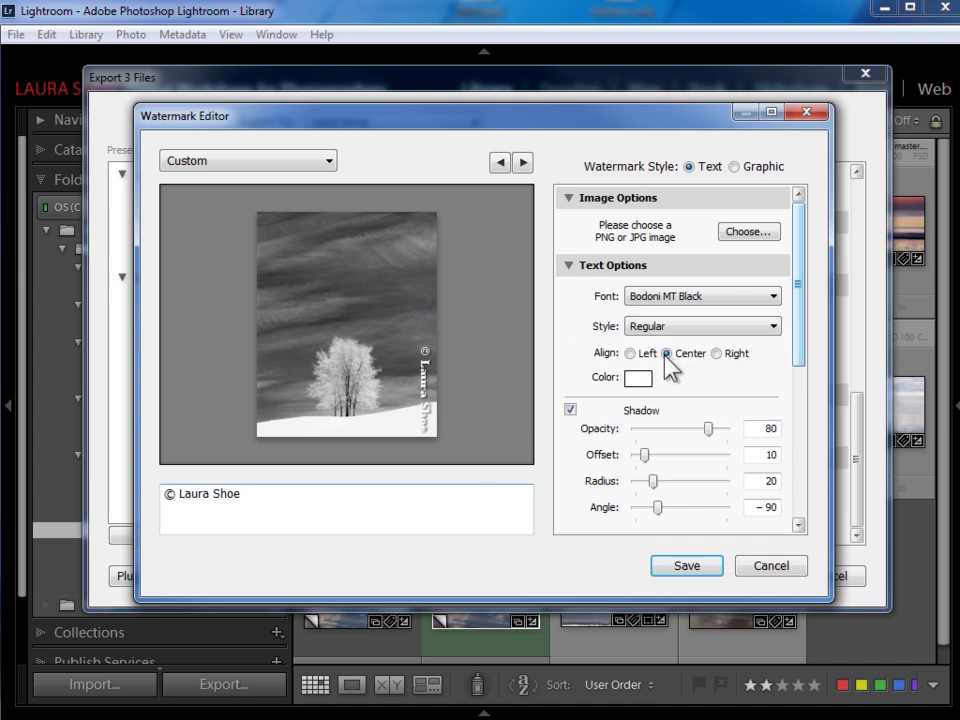
click(630, 354)
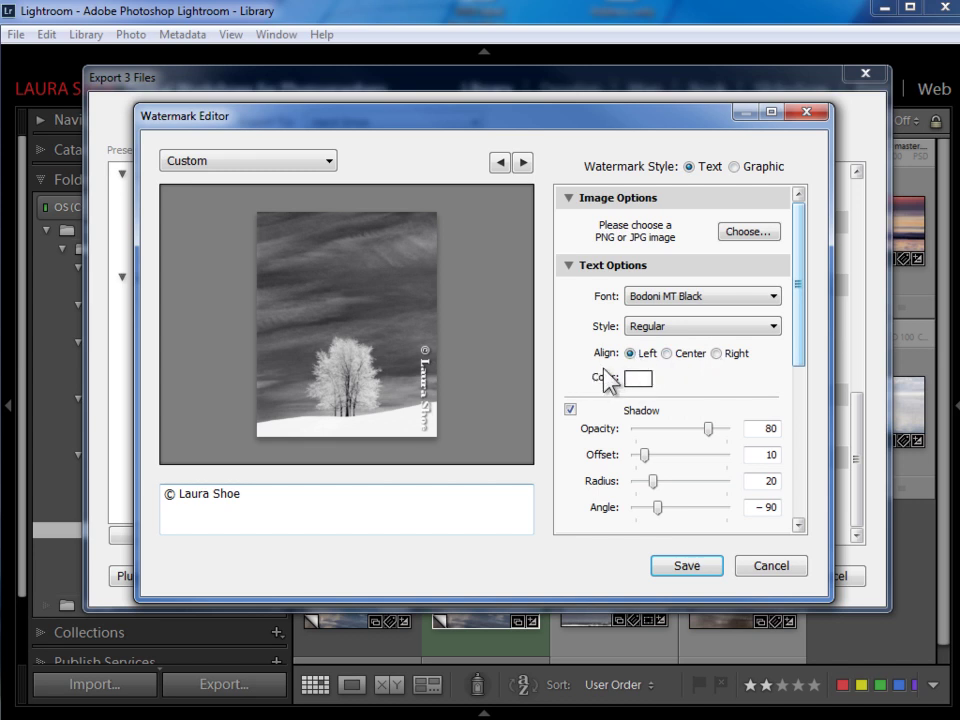
Step: Try a magenta color for the watermark text and return it to white
drag(799, 347, 795, 521)
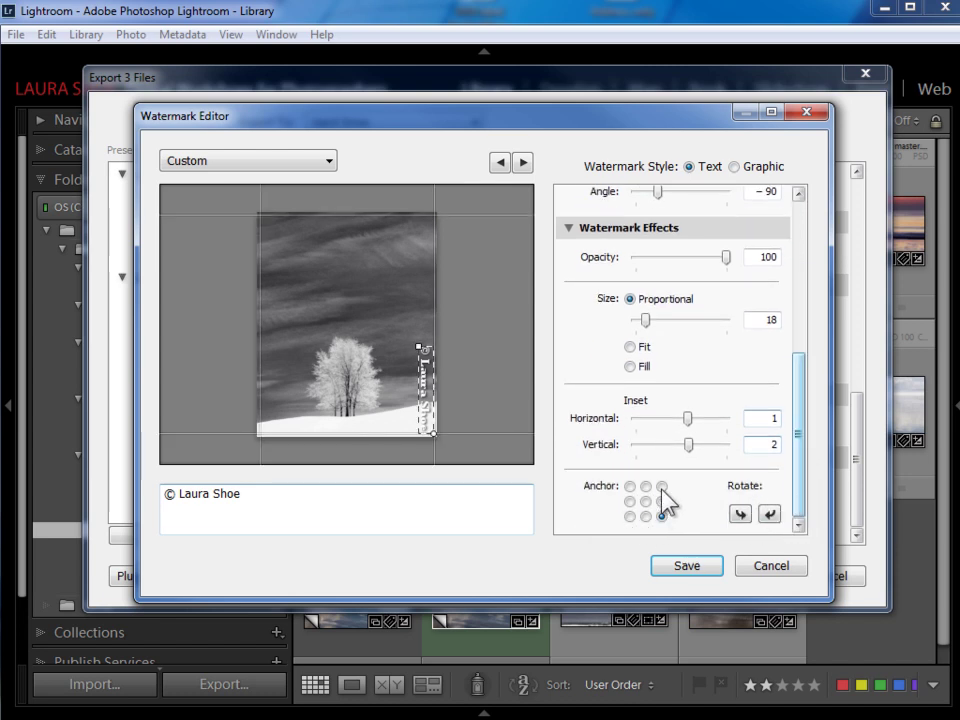
drag(800, 520, 831, 381)
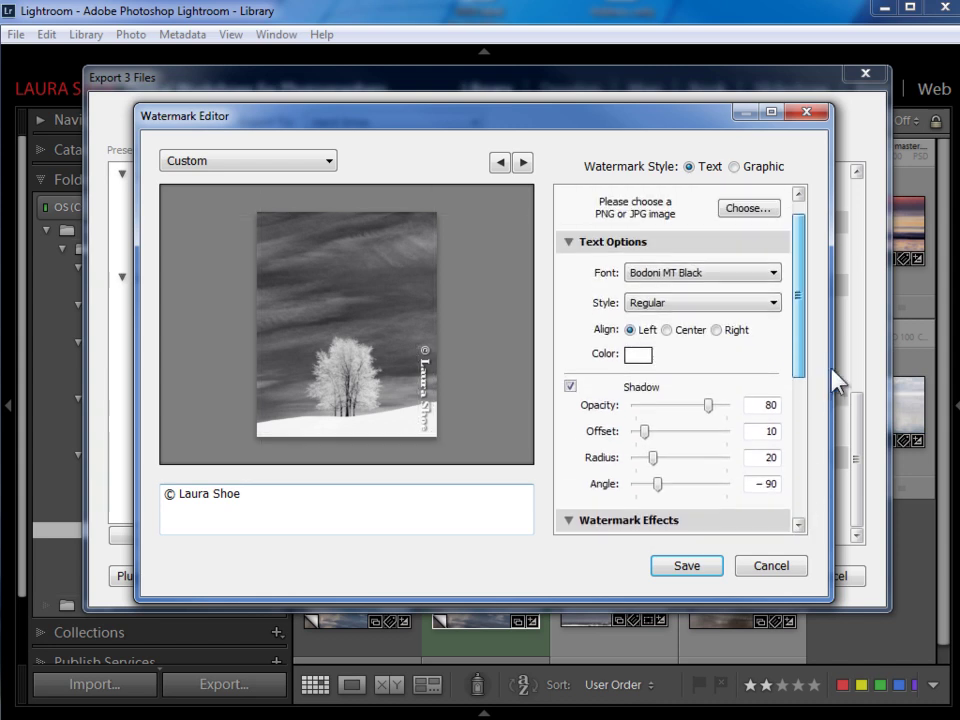
click(640, 356)
click(517, 398)
click(581, 381)
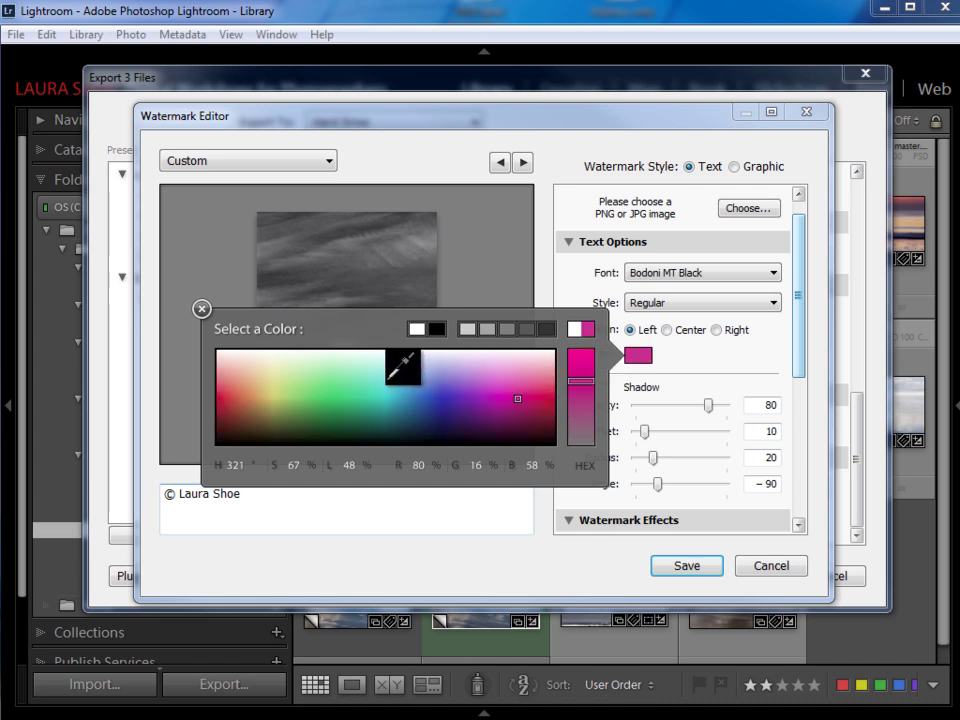
click(201, 309)
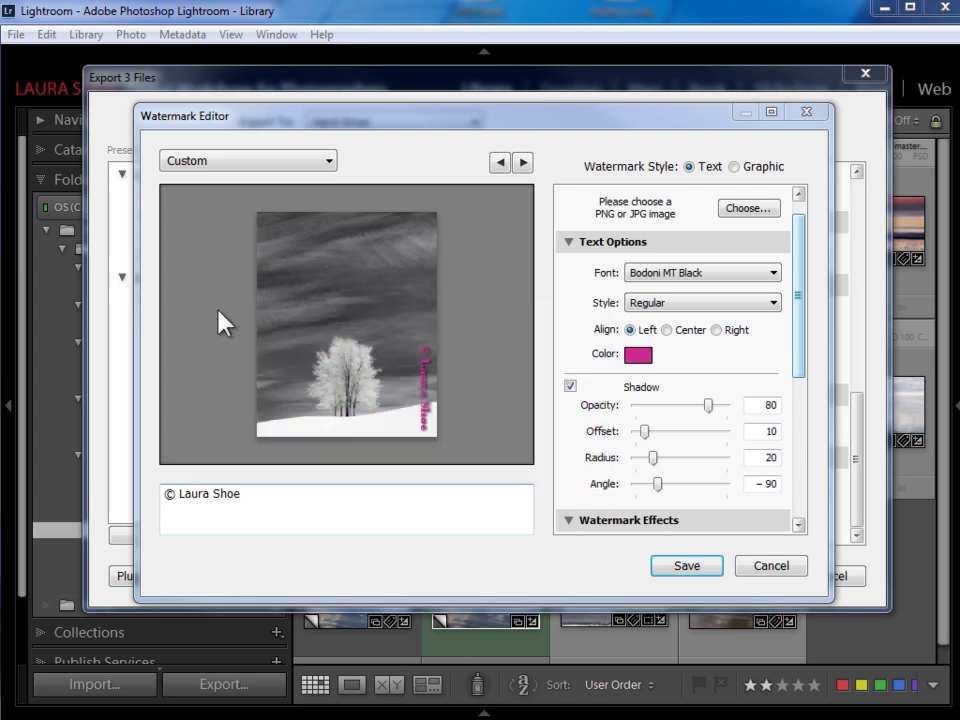
click(641, 362)
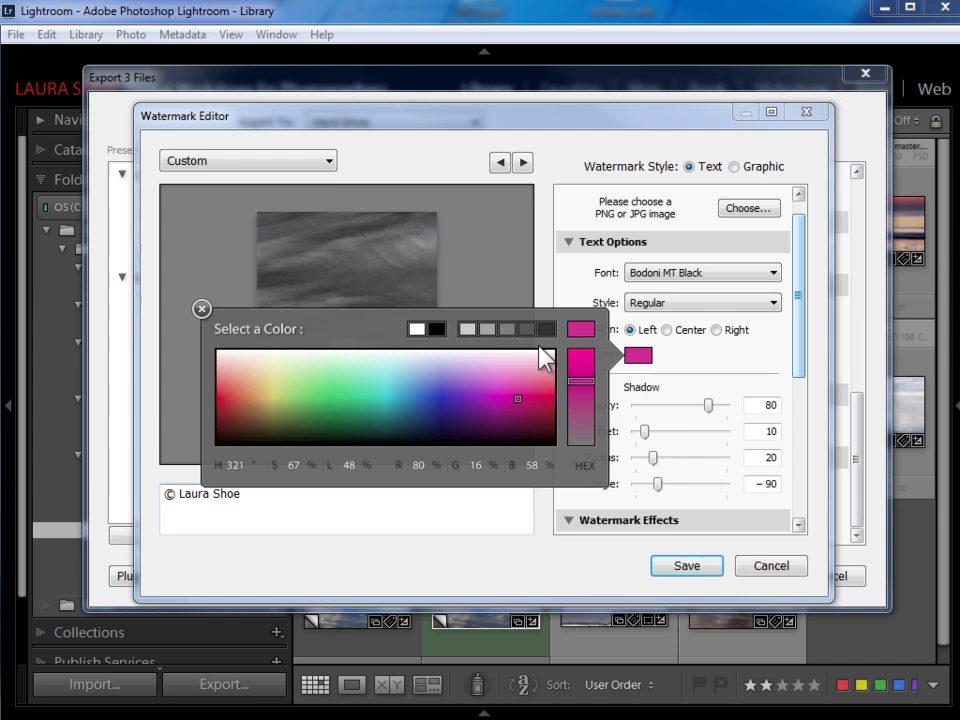
click(425, 328)
click(199, 307)
Step: Lower the opacity in the watermark effects to 25, leaving the shadow's opacity alone
drag(797, 368, 657, 429)
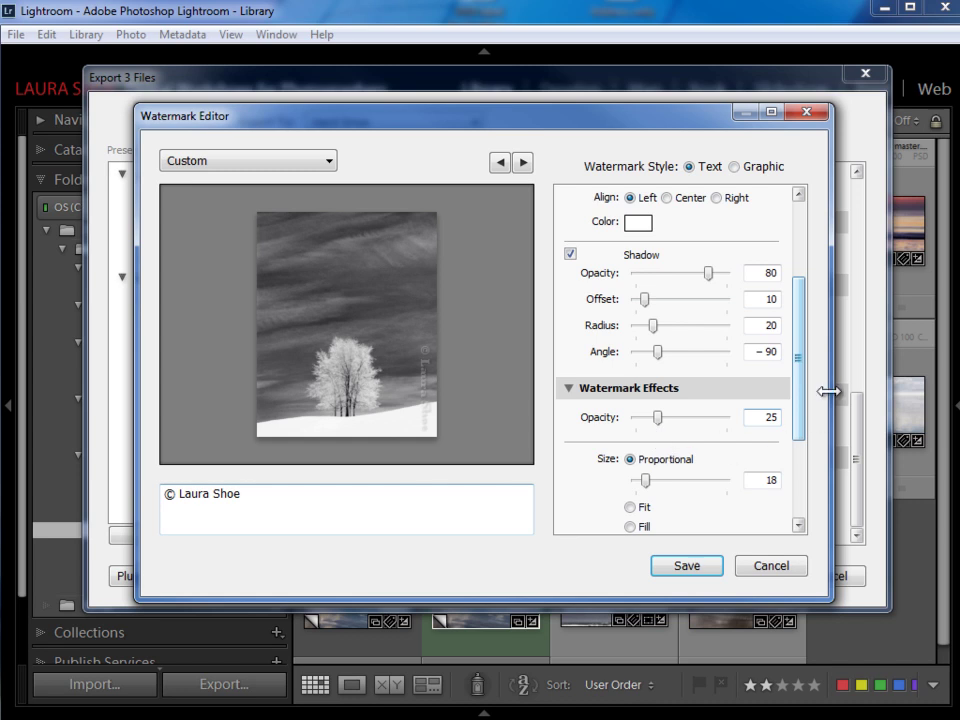
drag(799, 425, 812, 325)
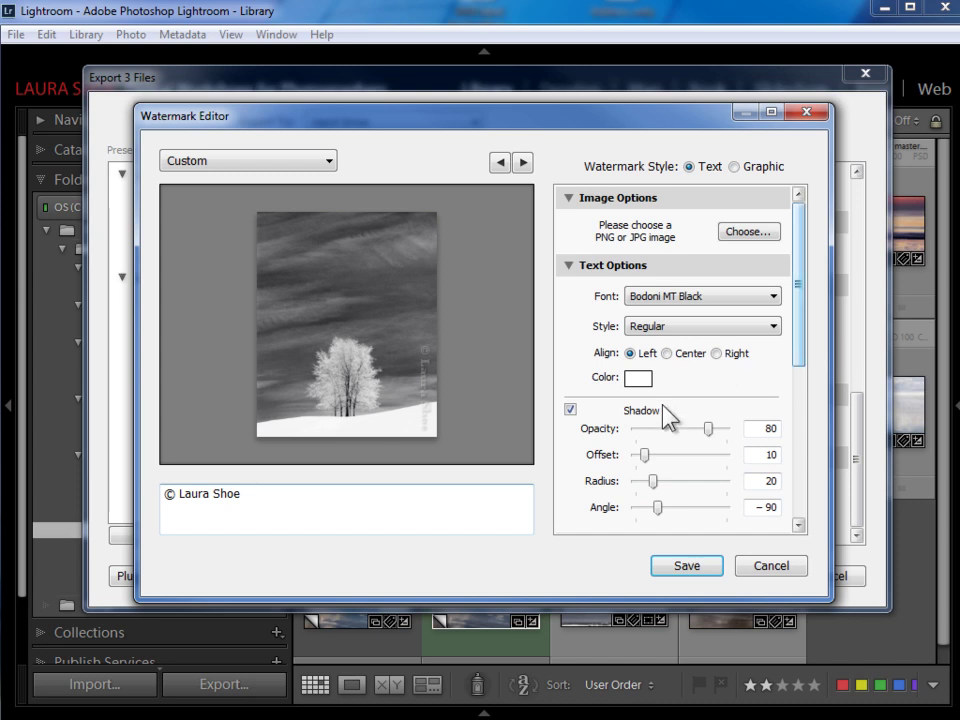
Step: Save the watermark settings as a preset named "bottom right sideways watermark"
click(700, 570)
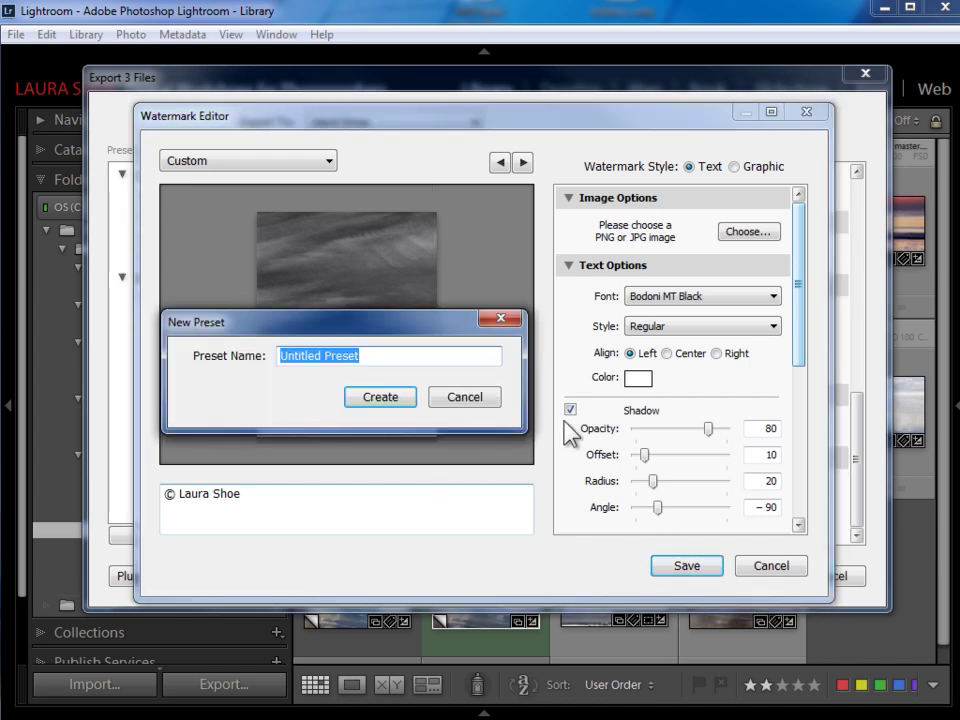
text(bottom right sideways watermark)
key(Return)
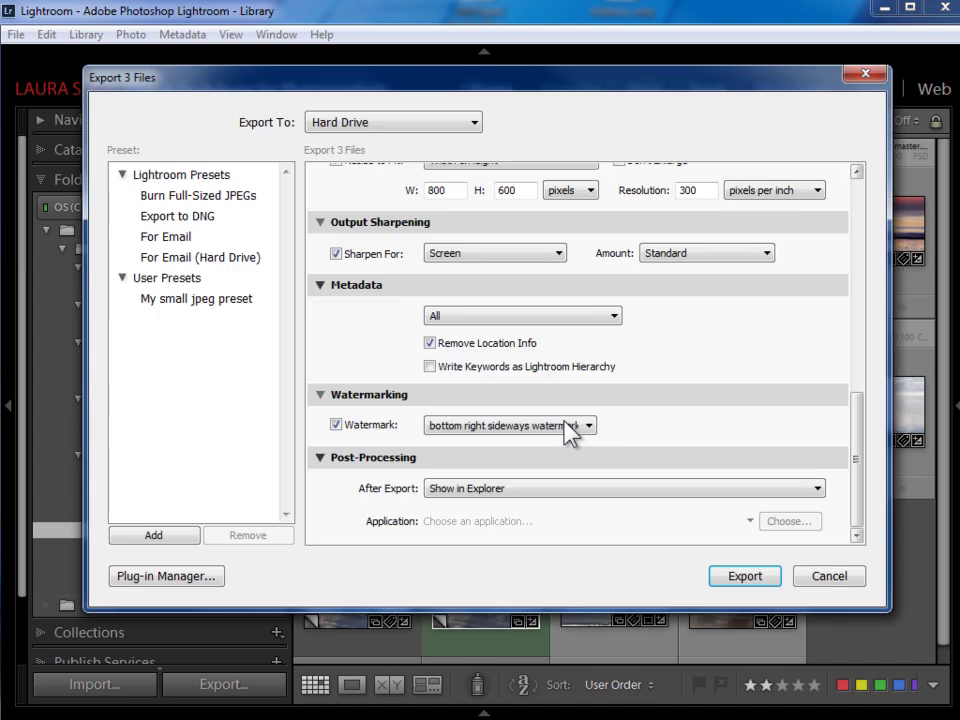
Step: Export the three photos with the saved watermark and open the exported burnt-tree photo to check it
click(750, 586)
click(496, 506)
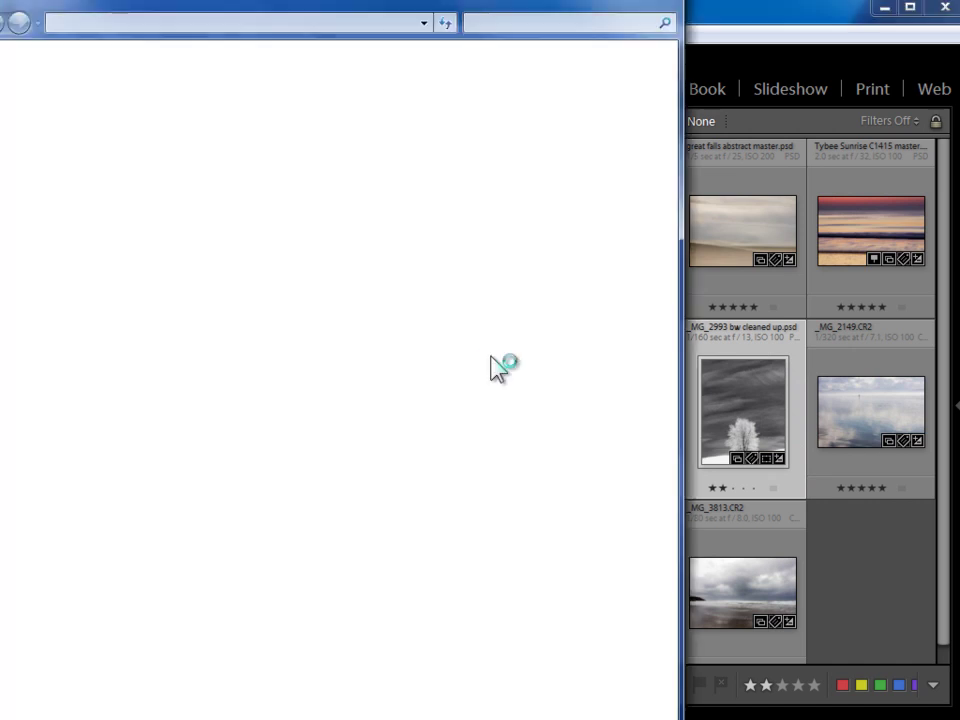
double_click(497, 176)
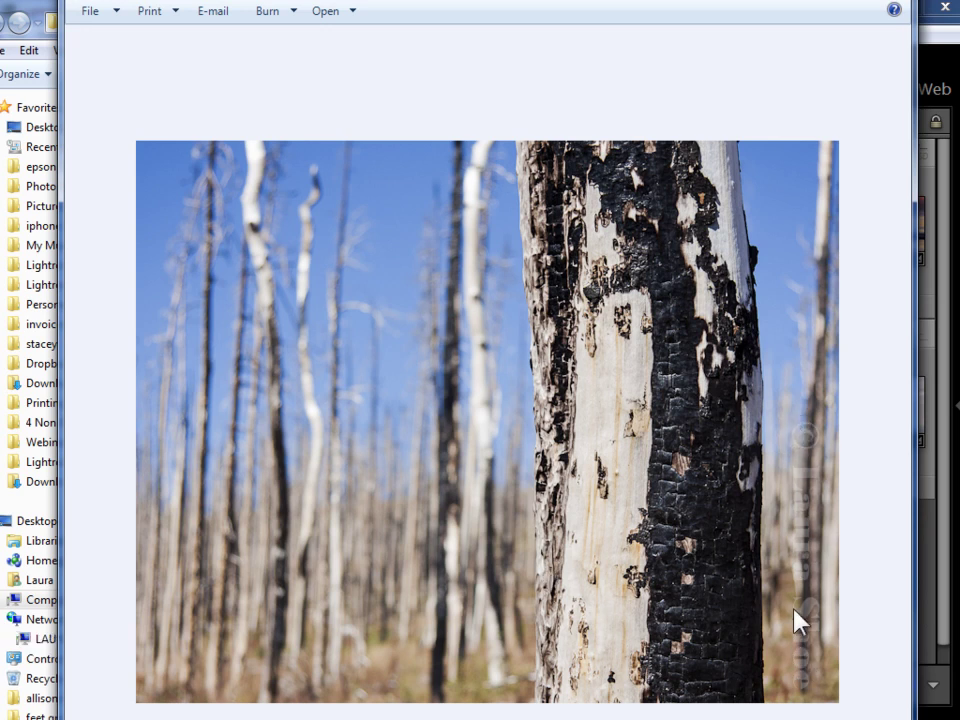
Step: Switch back to Lightroom and reopen the Watermark Editor from the export settings of the three selected photos
key(alt+Tab)
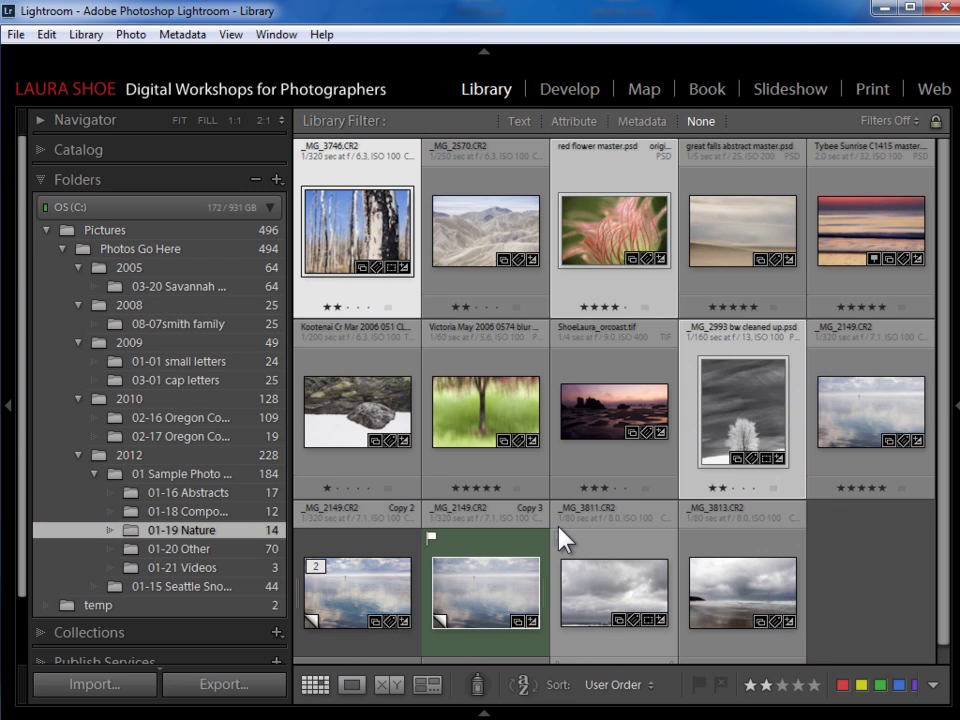
click(240, 688)
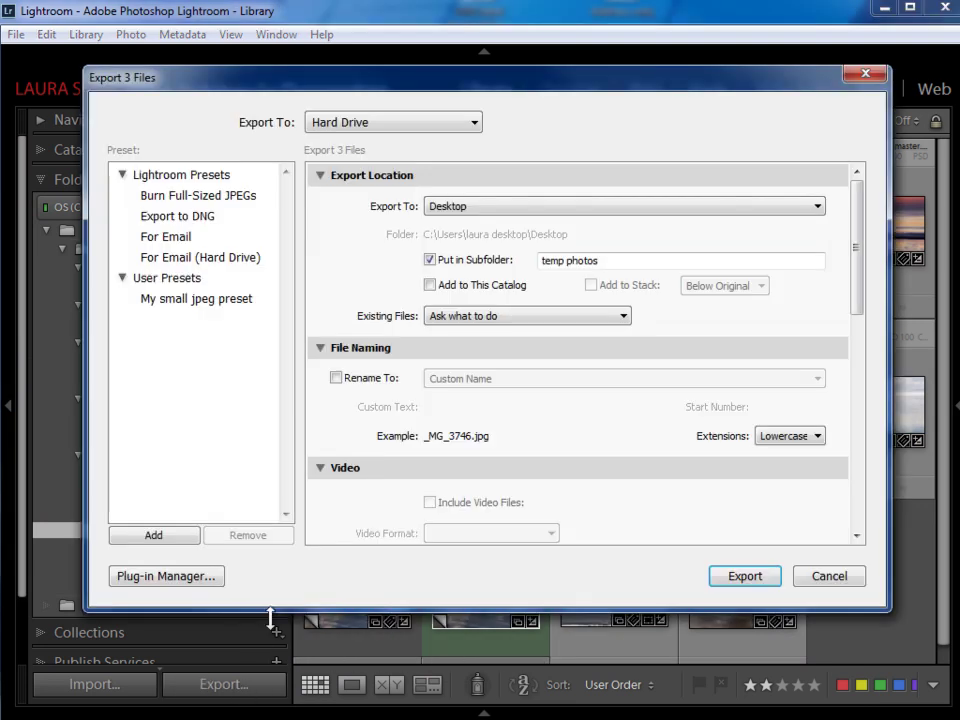
drag(859, 249, 872, 474)
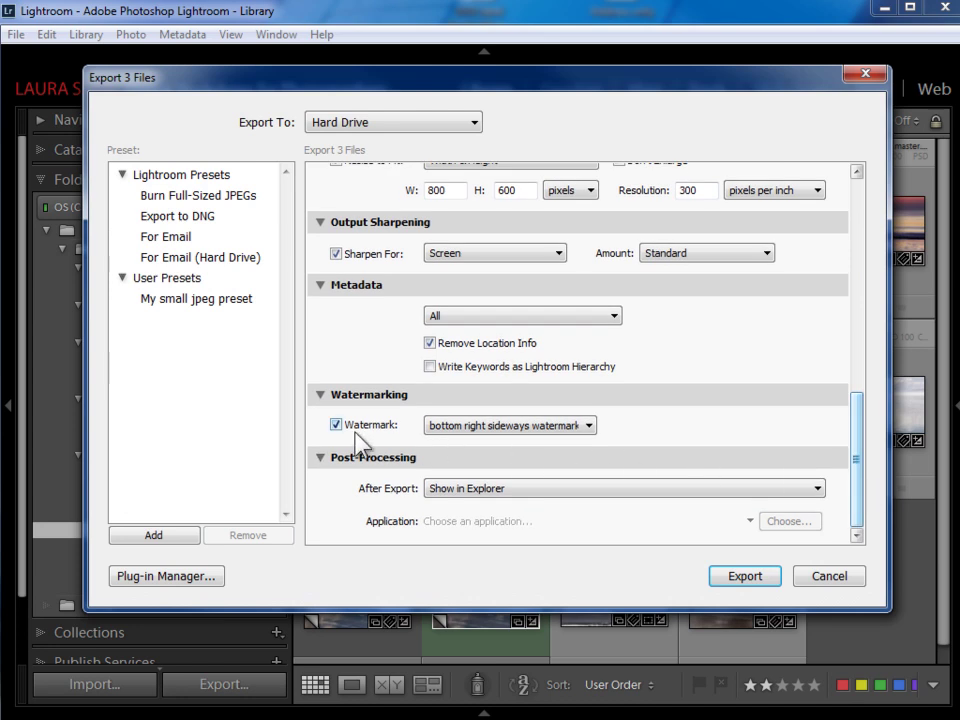
click(590, 426)
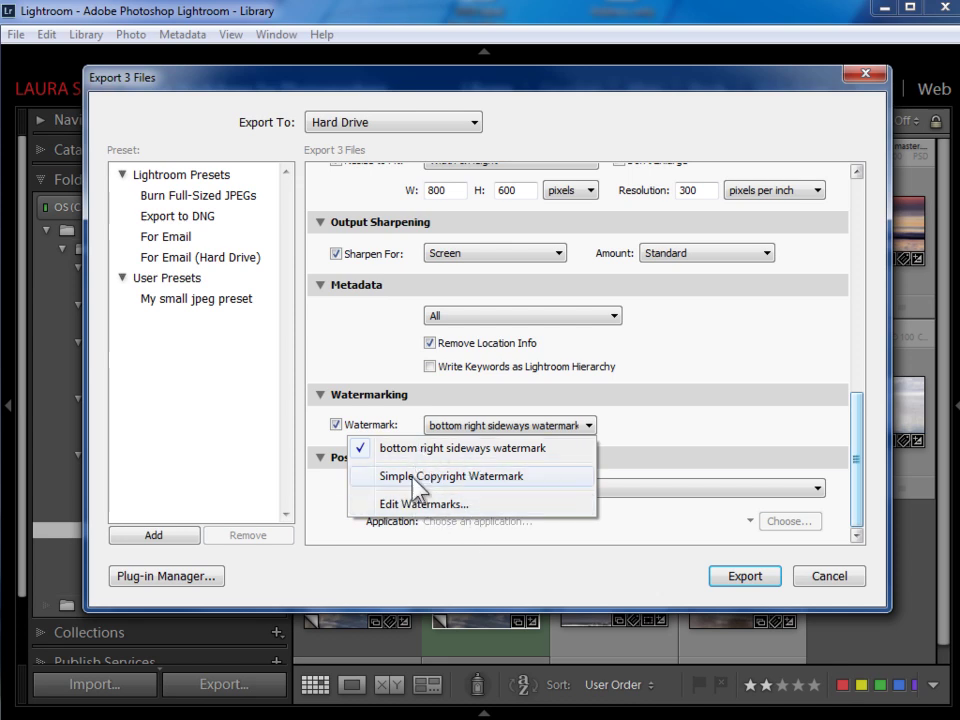
click(452, 506)
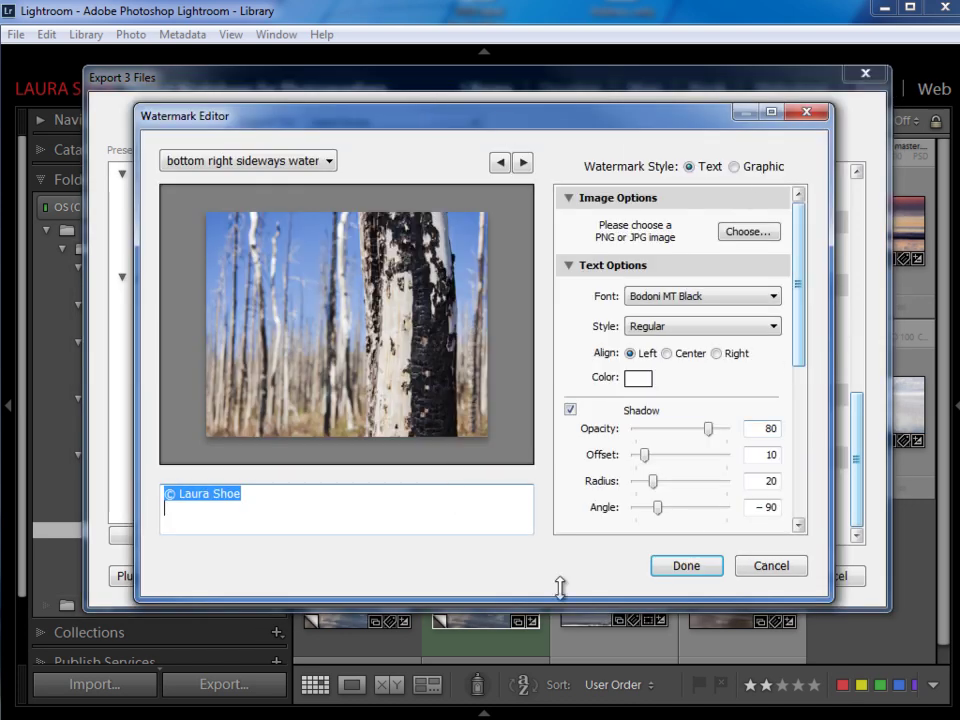
Step: Examine the Watermark Editor's preset commands for saving, restoring, deleting and renaming the "bottom right sideways watermark" preset
click(328, 162)
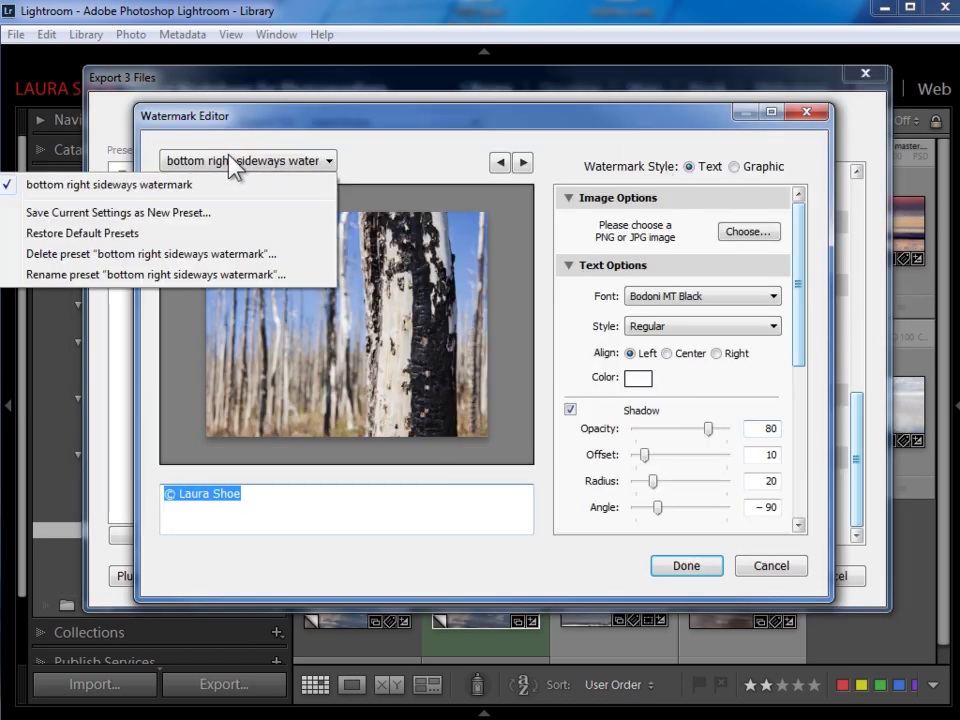
click(144, 193)
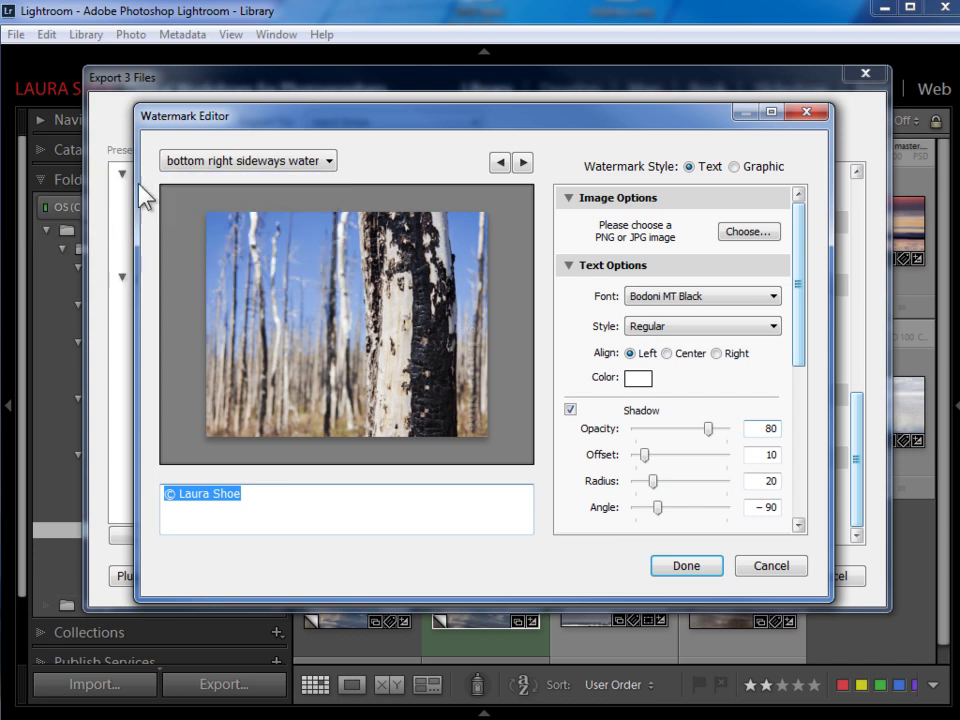
click(330, 162)
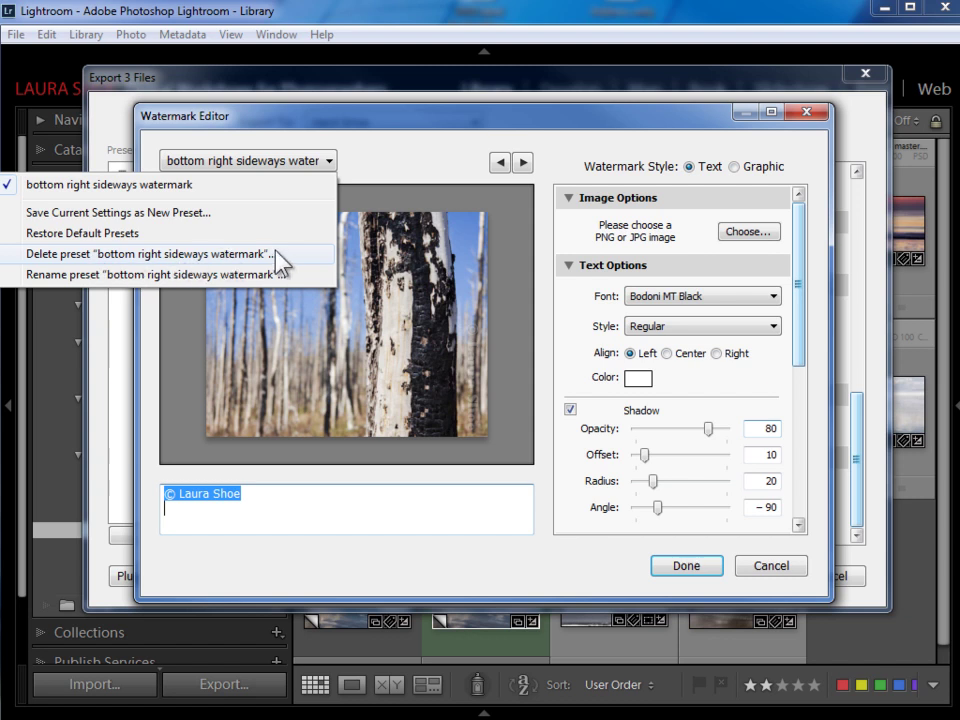
click(285, 162)
click(282, 162)
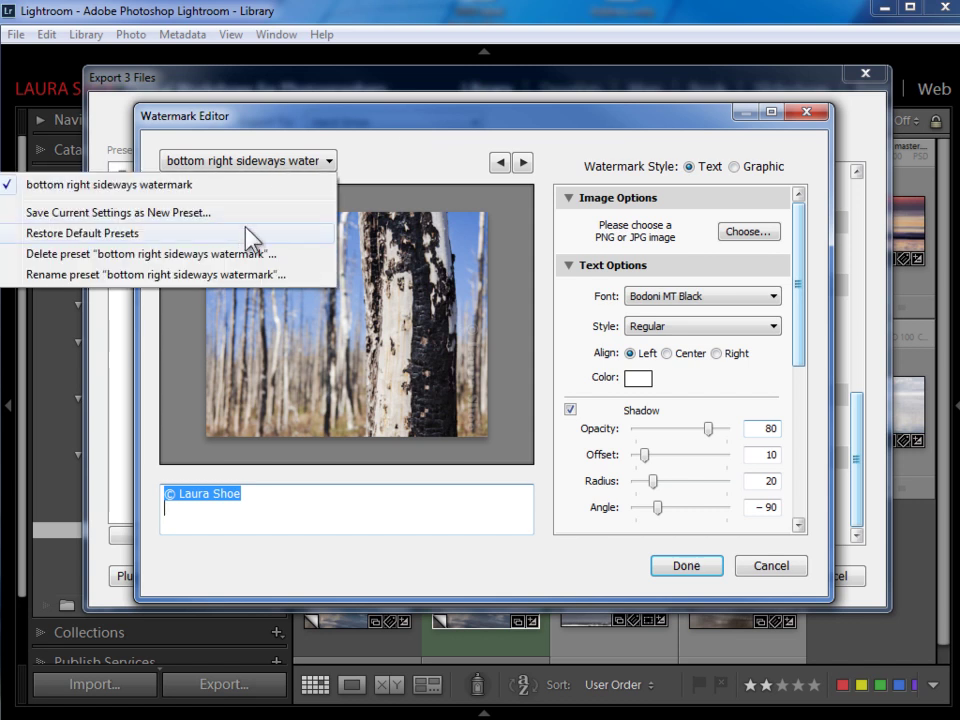
click(276, 165)
click(331, 160)
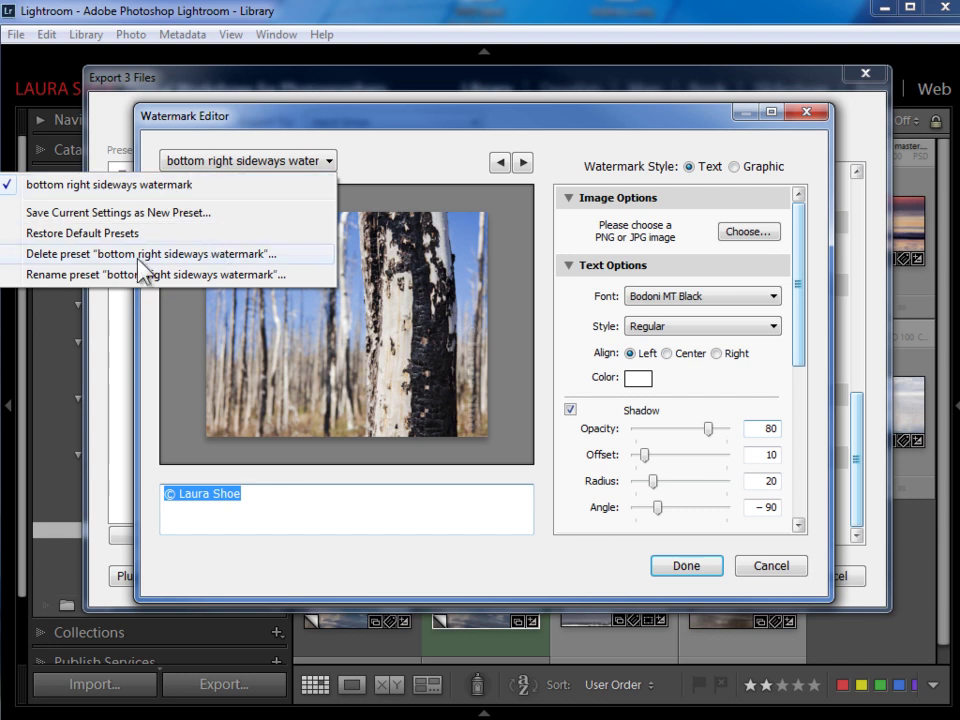
click(418, 161)
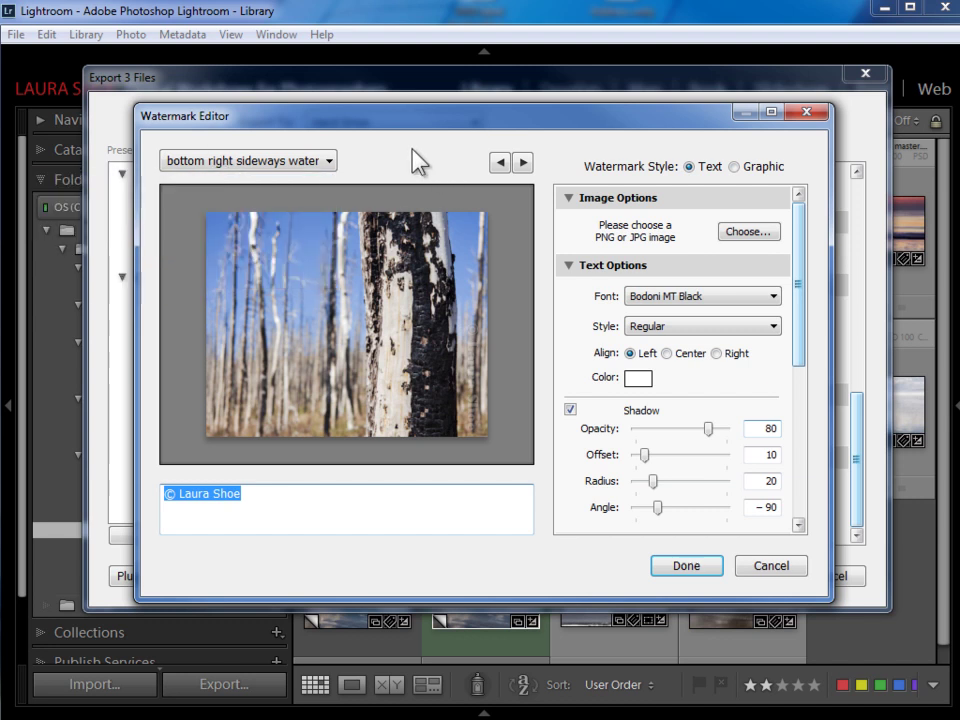